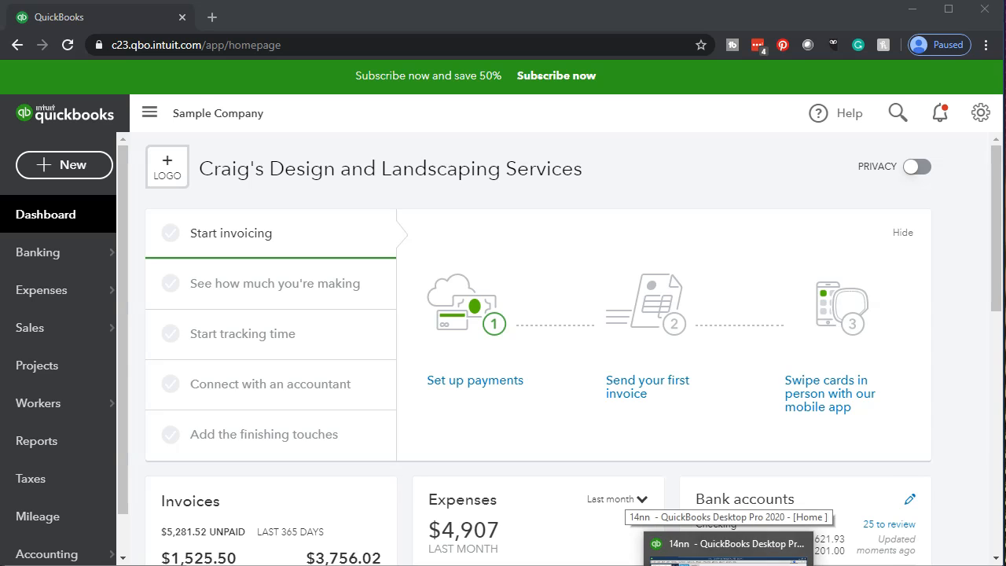
# Switch to QuickBooks Desktop and examine the Create Invoices item in the Customers section of the home page
pyautogui.click(730, 560)
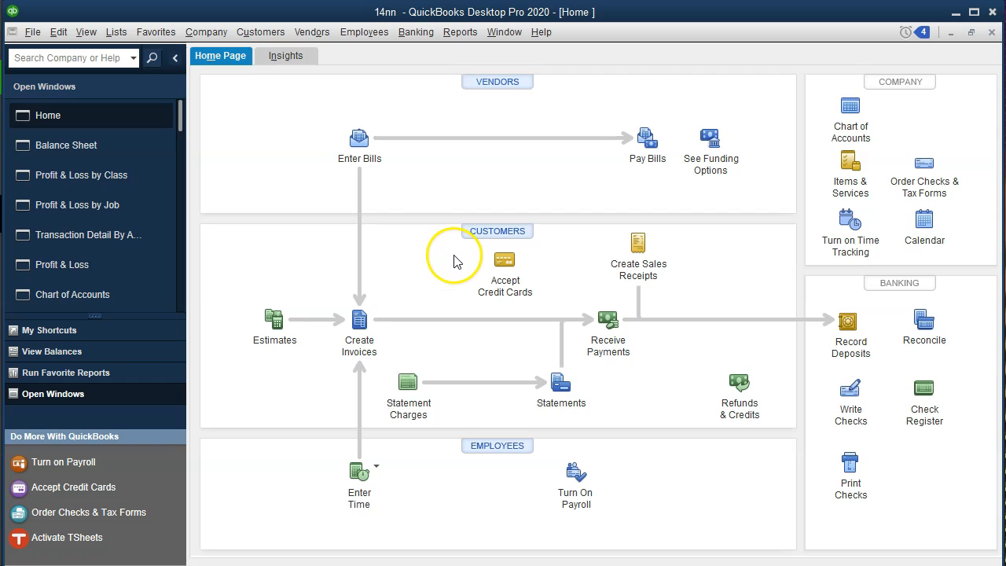
pyautogui.click(375, 349)
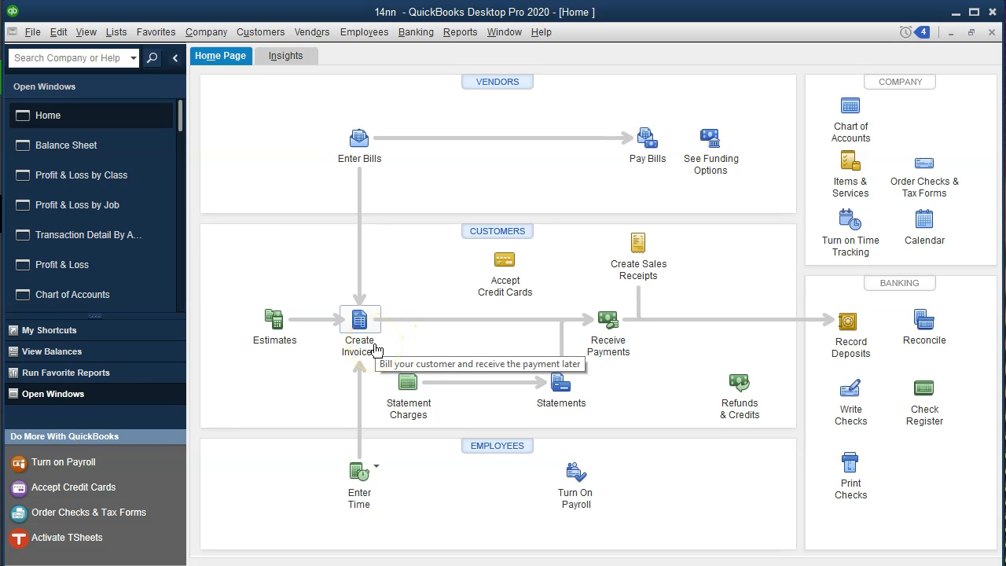
pyautogui.click(357, 323)
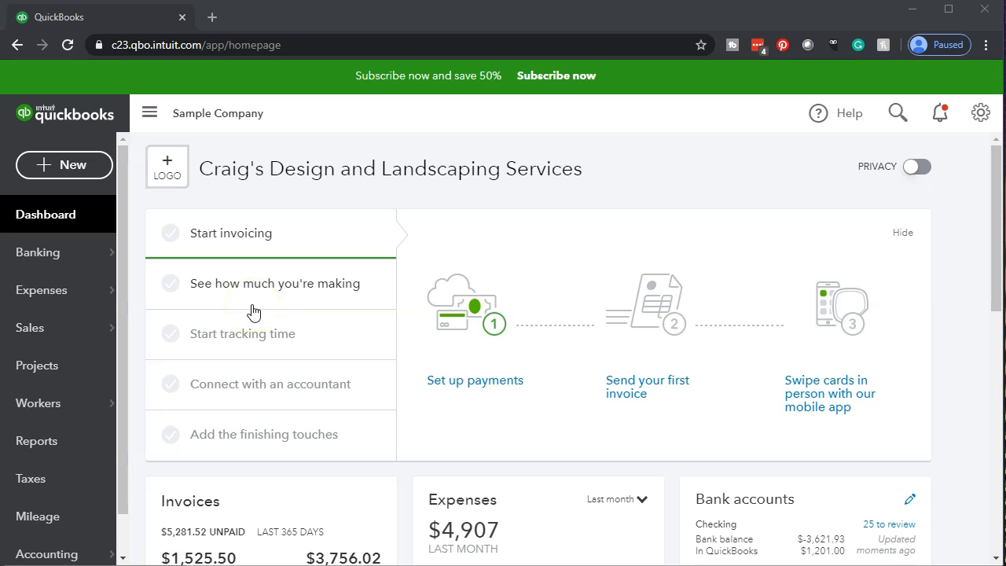
# Return to QuickBooks Online and start a new blank customer invoice
pyautogui.click(253, 316)
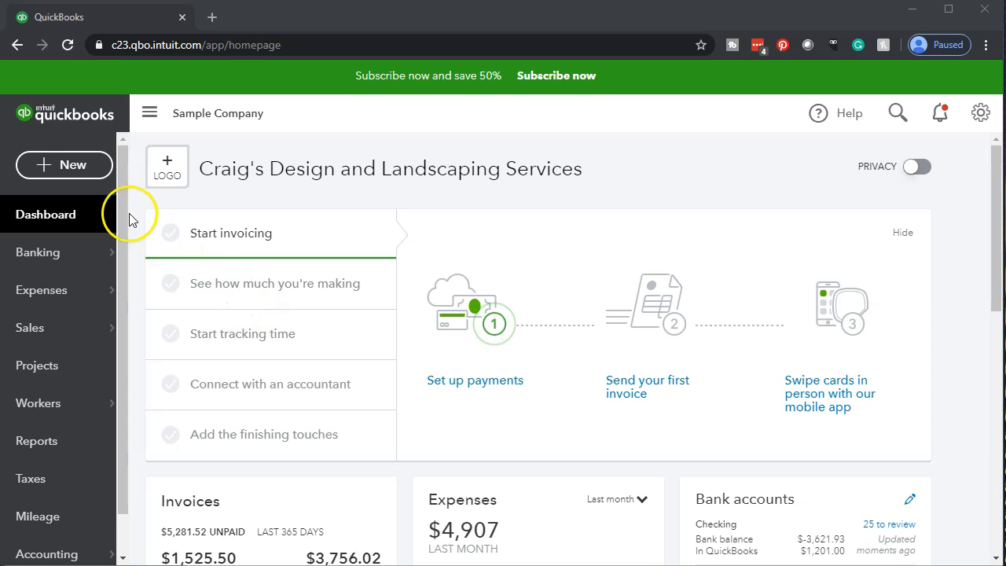
pyautogui.click(71, 169)
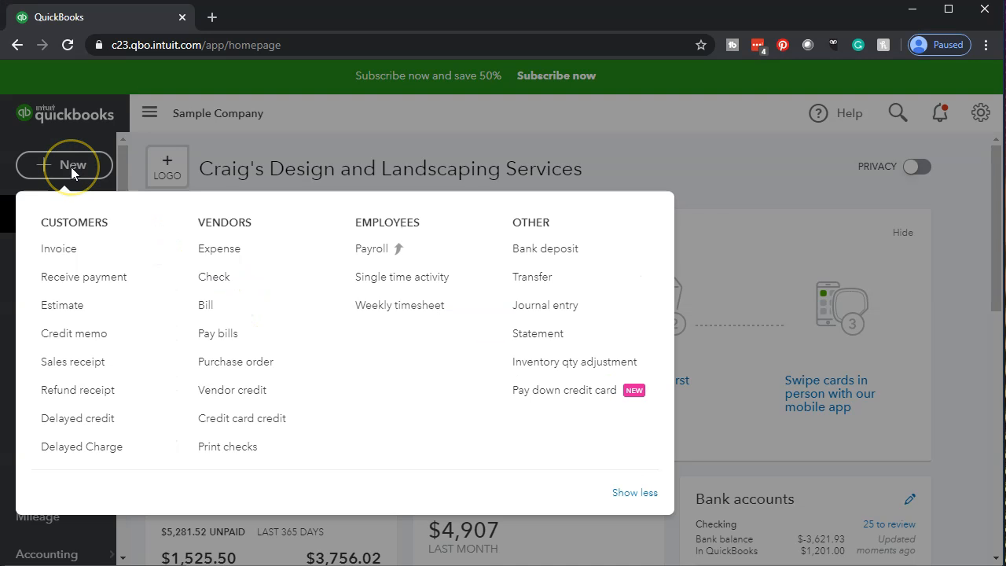
pyautogui.click(48, 251)
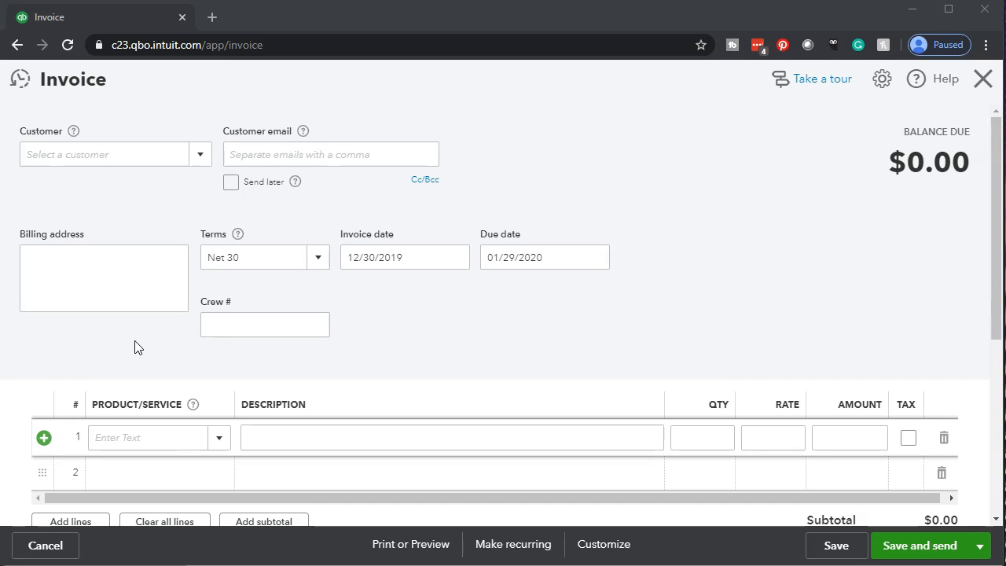
pyautogui.click(136, 335)
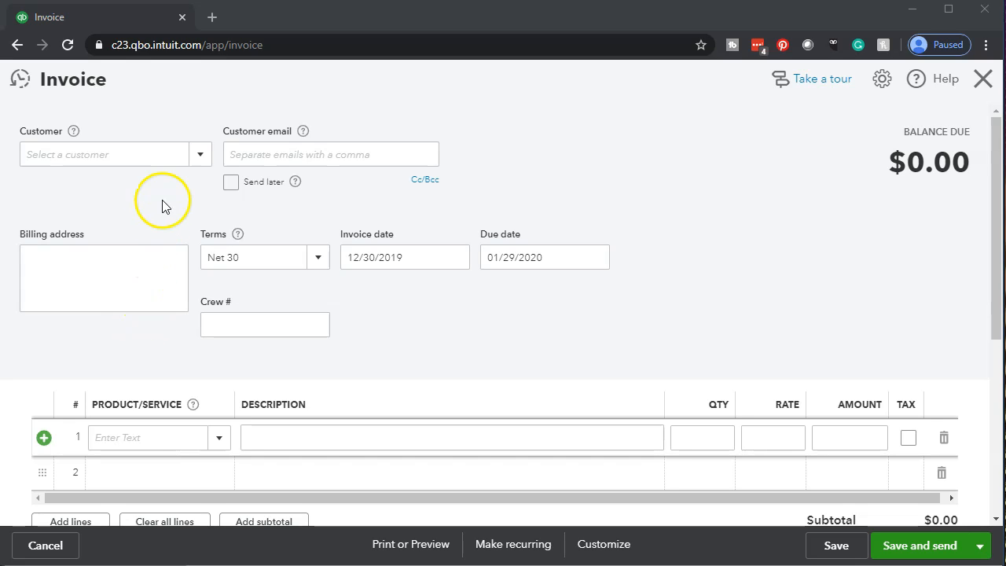
# Choose the existing customer Amy's Bird Sanctuary for the invoice
pyautogui.click(201, 155)
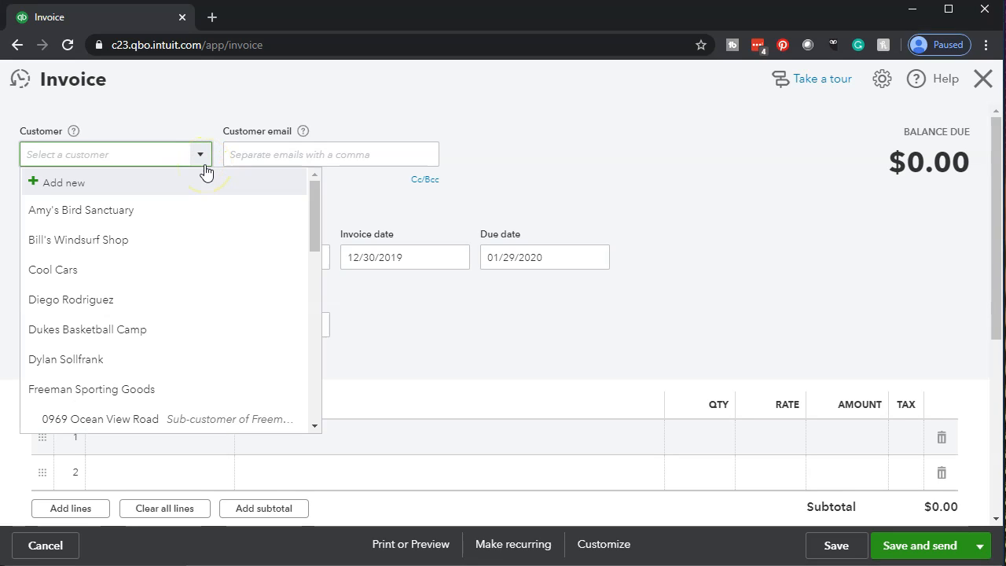
pyautogui.click(128, 211)
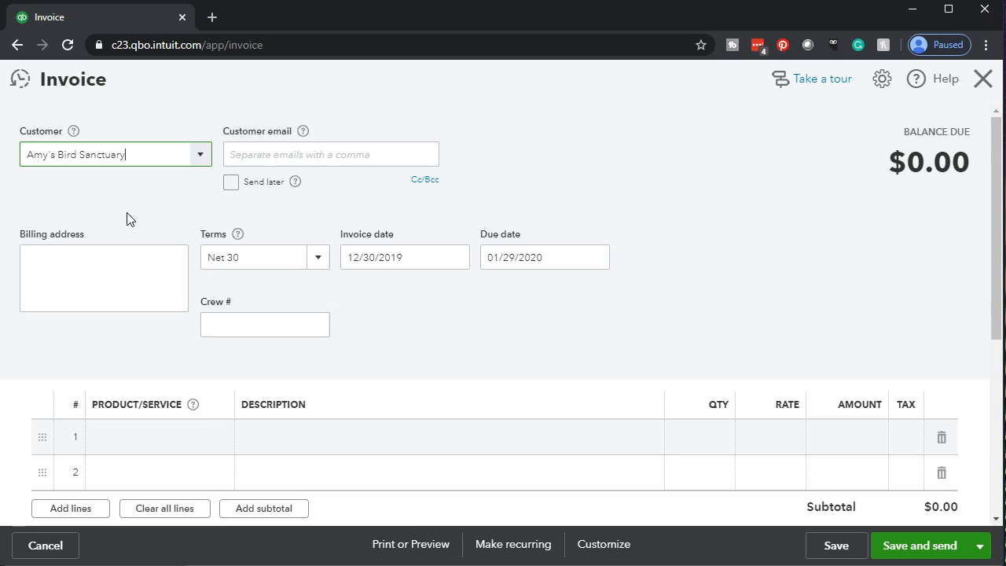
pyautogui.click(135, 153)
pyautogui.click(135, 153)
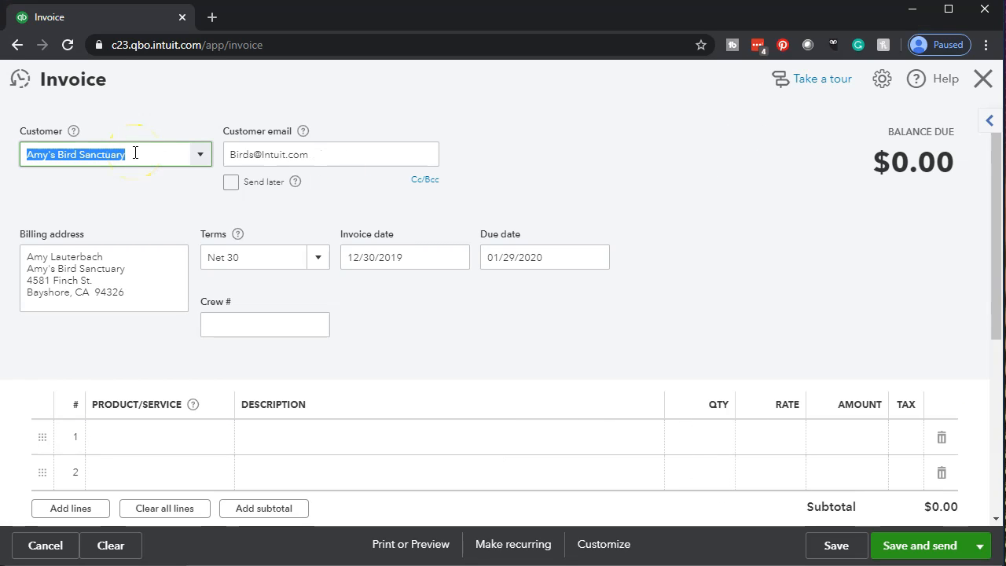
# Review the invoice's customer email, billing address, terms, invoice date and due date fields
pyautogui.press('Tab')
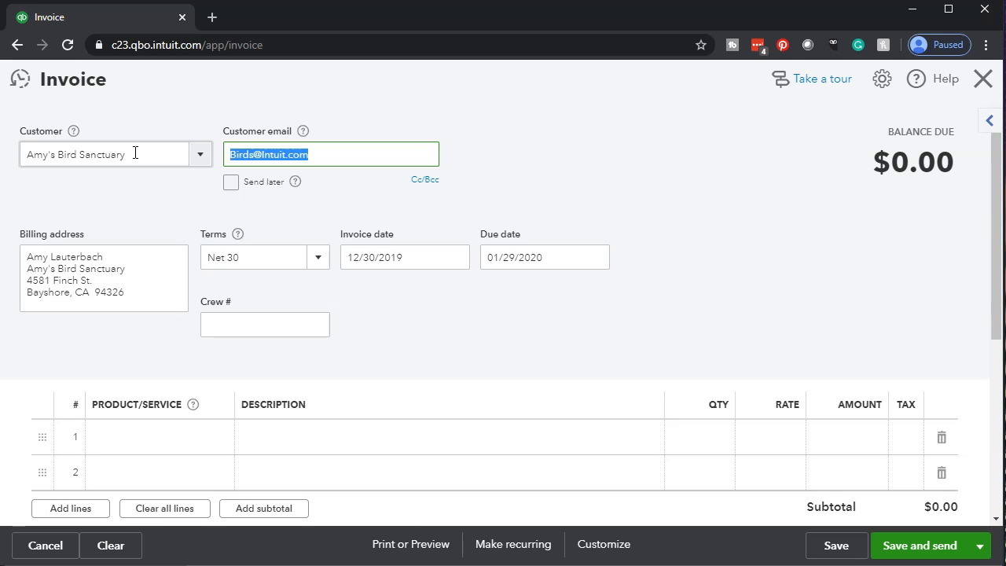
pyautogui.press('Tab')
pyautogui.press('Tab')
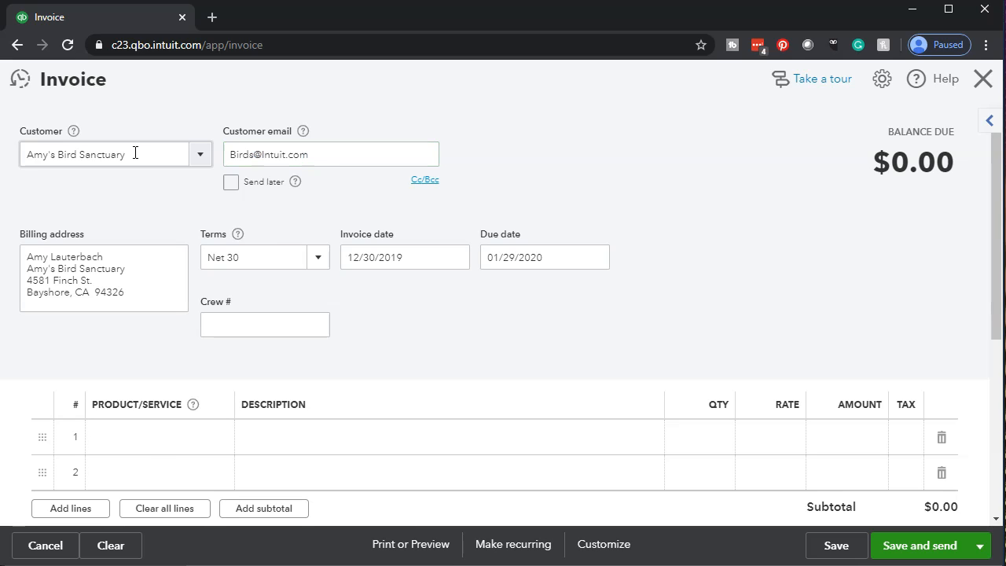
pyautogui.click(150, 259)
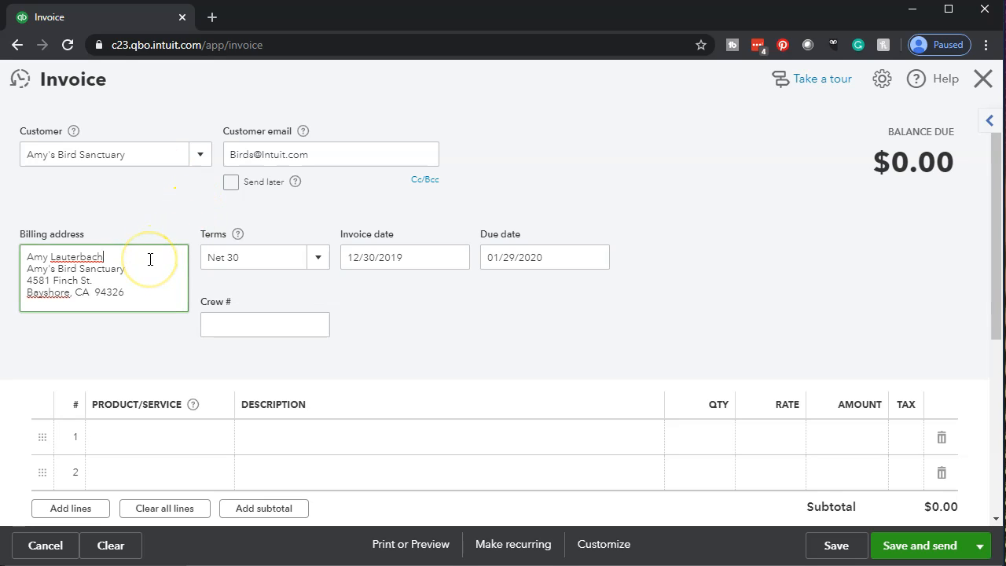
pyautogui.press('Tab')
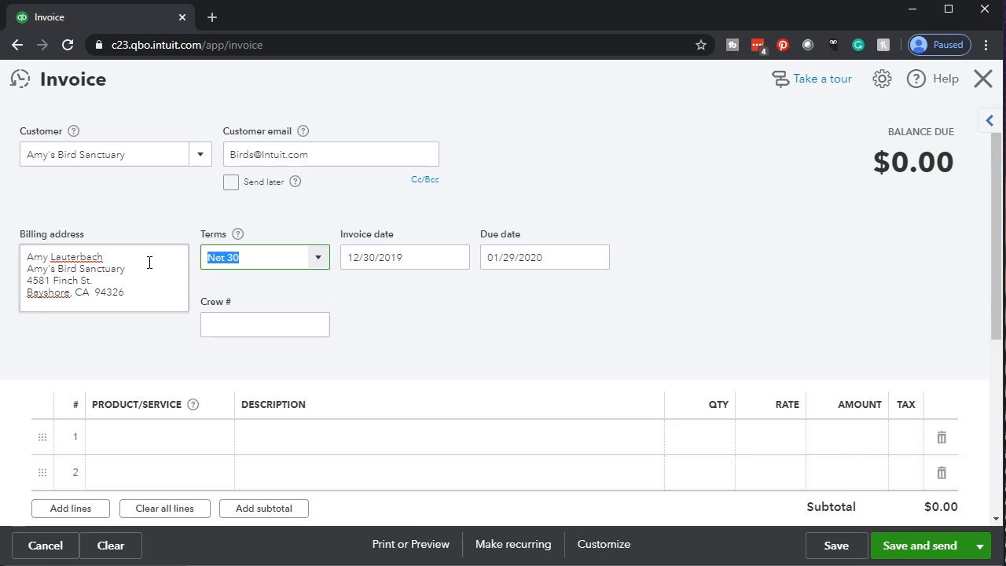
pyautogui.press('Tab')
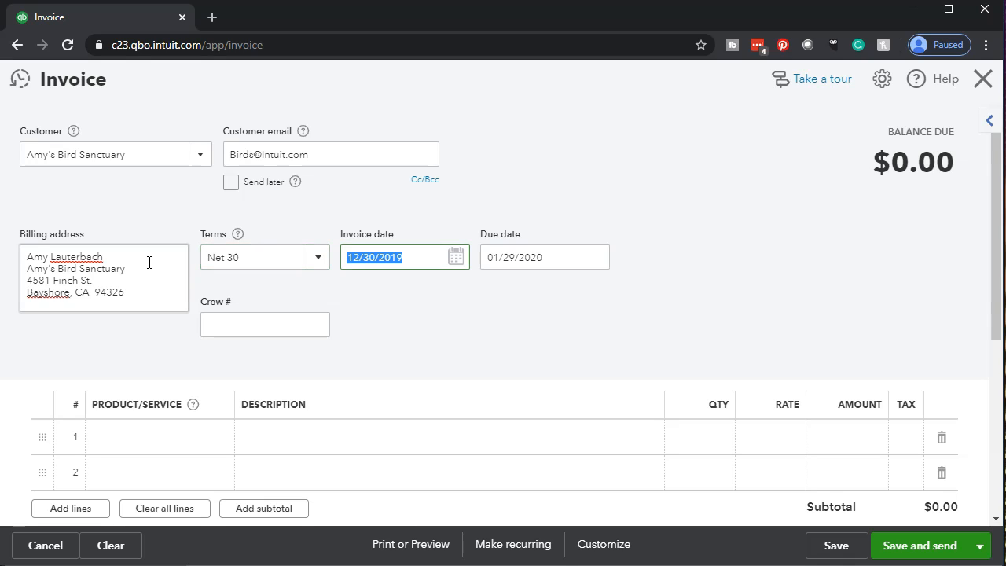
pyautogui.press('Tab')
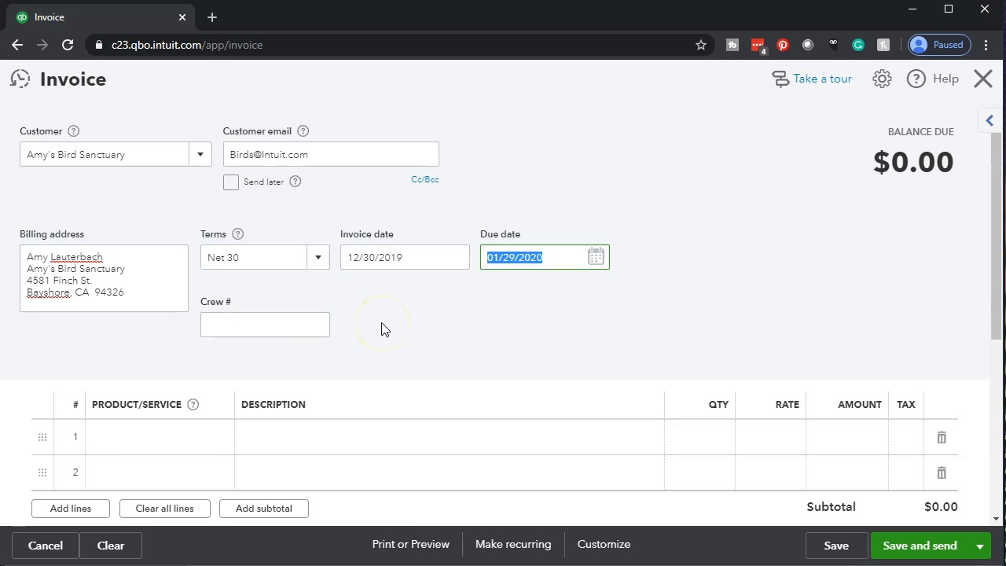
pyautogui.press('Tab')
# Add the fountain Pump item P461-17 as the first product line of the invoice
pyautogui.scroll(-2, 382, 328)
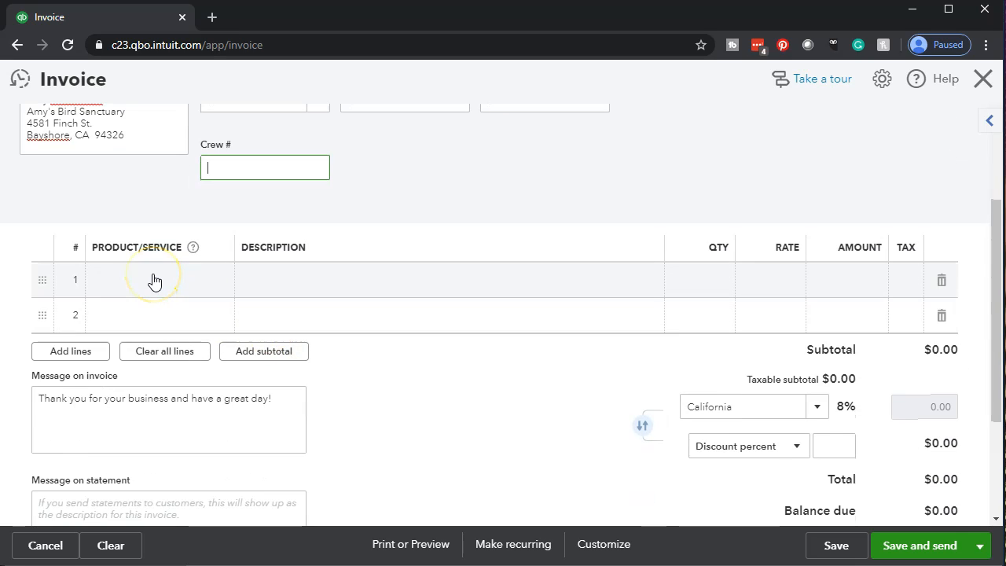
pyautogui.click(154, 281)
pyautogui.click(217, 289)
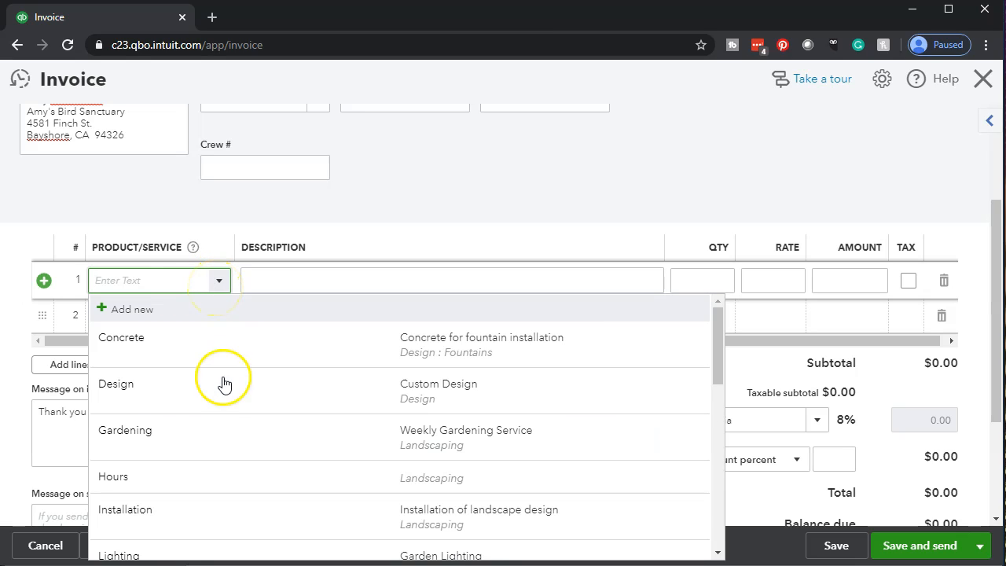
pyautogui.scroll(-2, 223, 385)
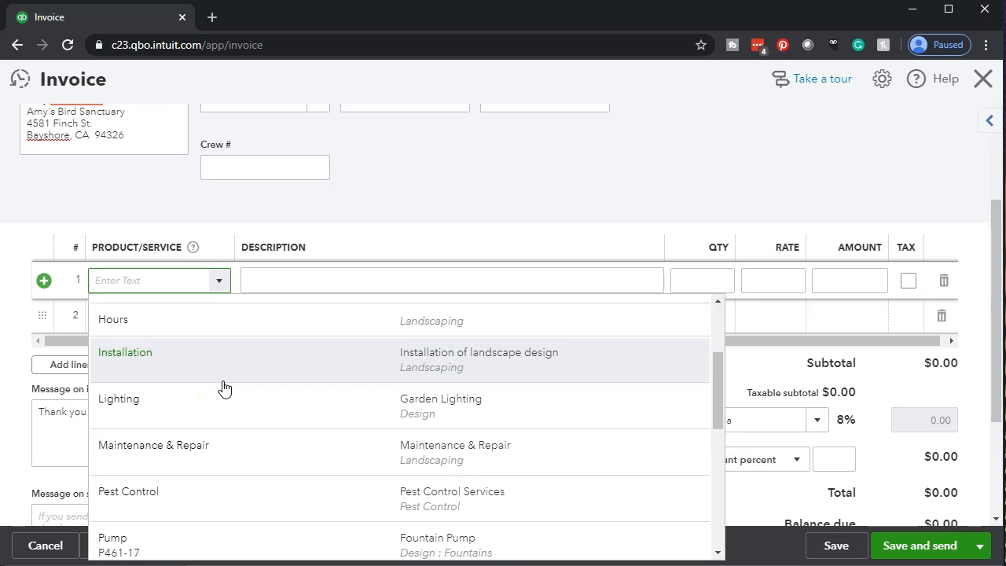
pyautogui.scroll(-2, 223, 387)
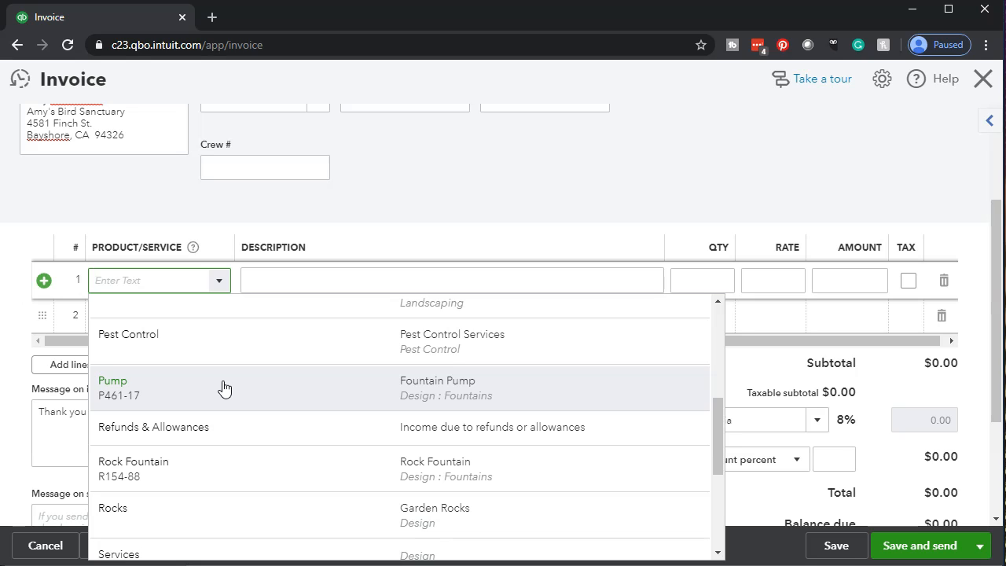
pyautogui.click(223, 387)
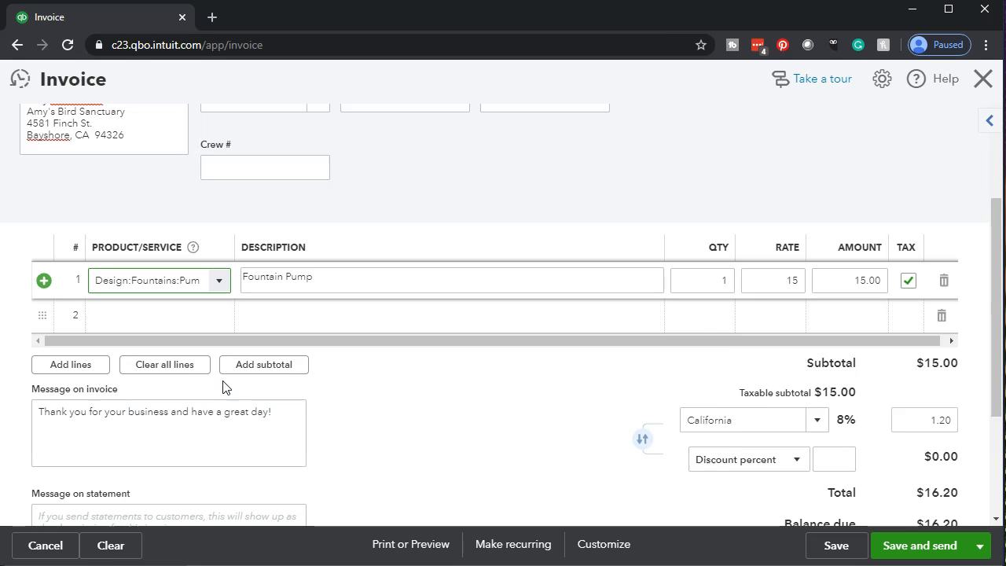
# Set the rate of the Fountain Pump line to 1,000
pyautogui.press('Tab')
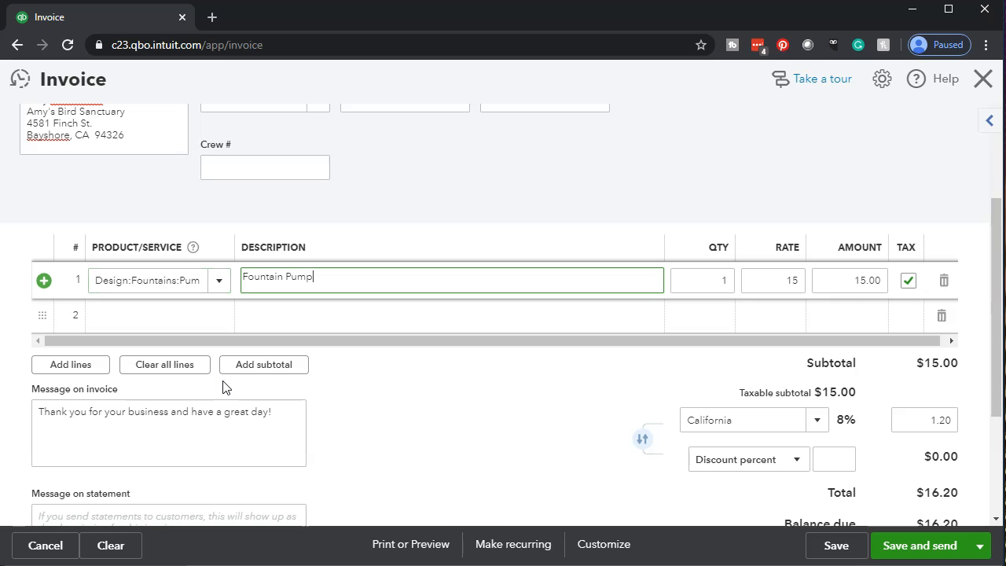
pyautogui.press('Tab')
pyautogui.press('Tab')
pyautogui.press('Tab')
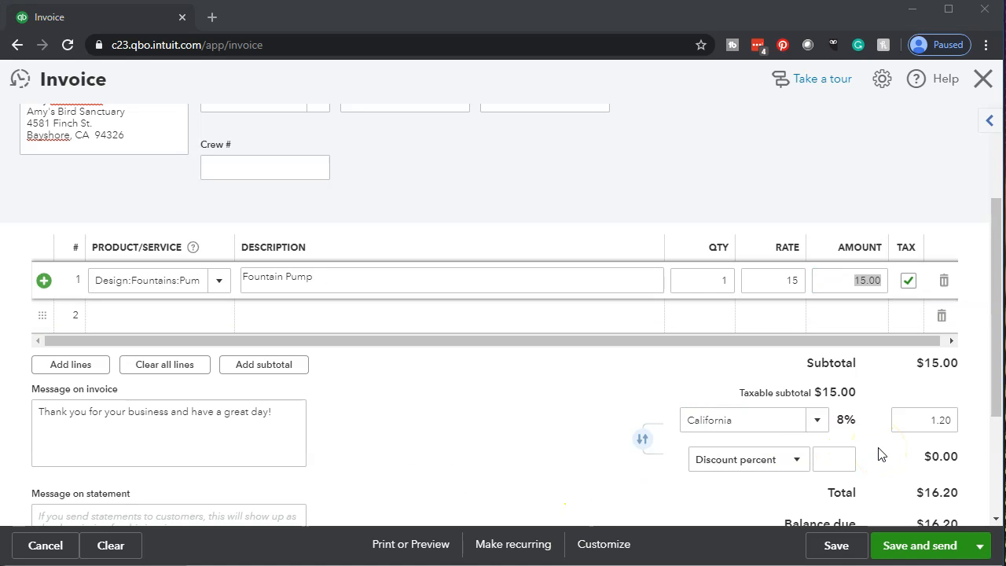
pyautogui.click(779, 282)
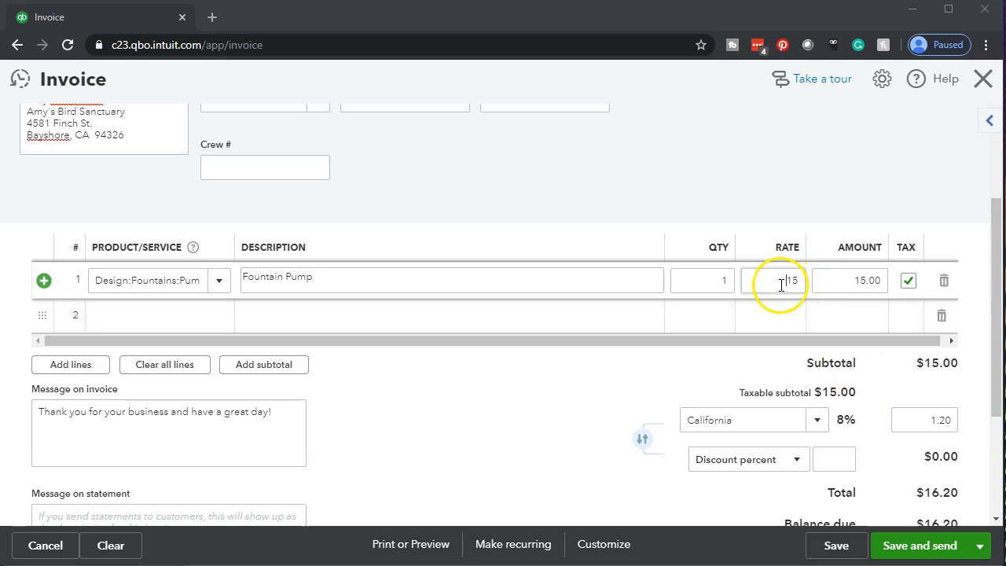
pyautogui.write('1')
pyautogui.click(821, 283)
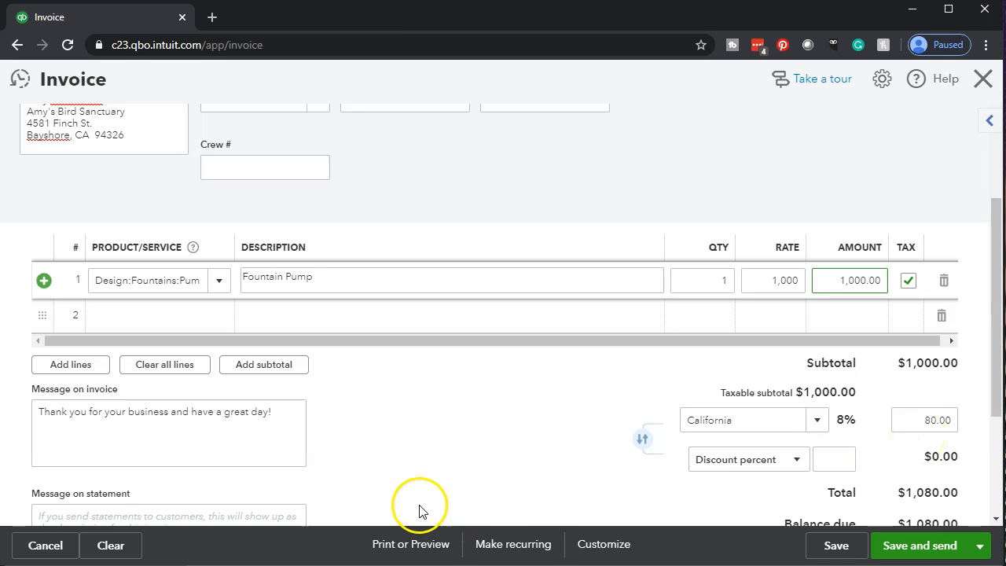
# Set the invoice date to 01/01/2020
pyautogui.scroll(-1, 418, 482)
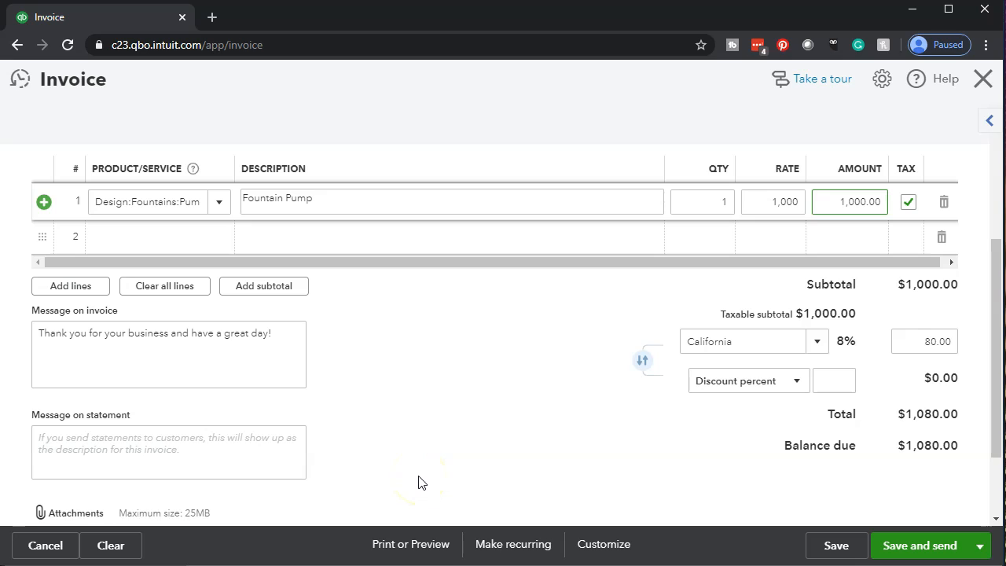
pyautogui.scroll(3, 419, 482)
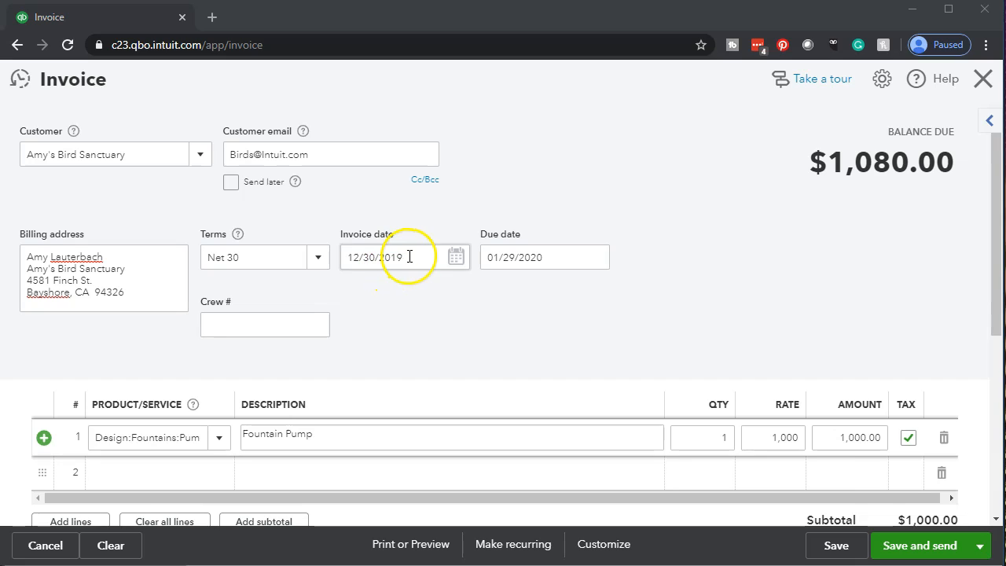
pyautogui.click(411, 256)
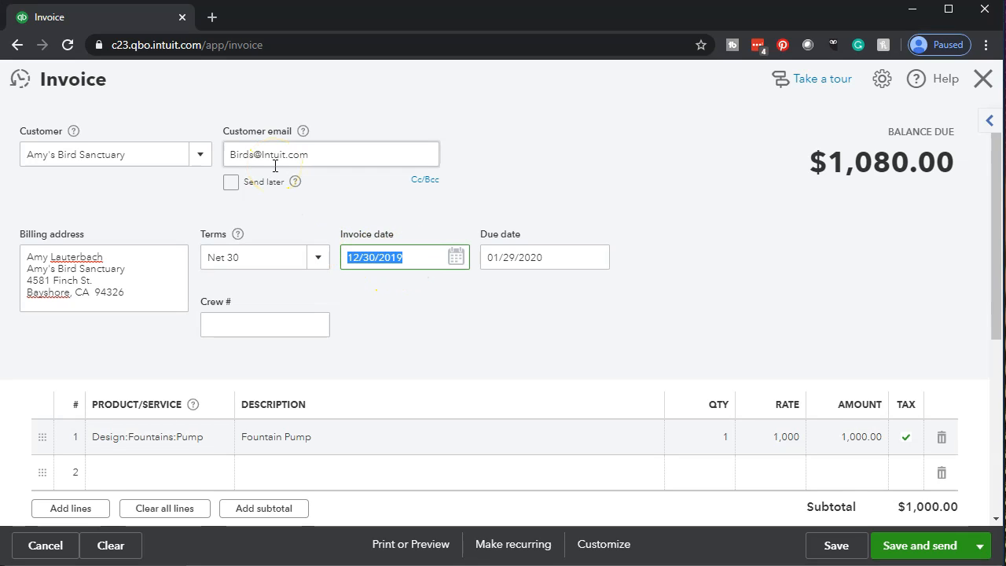
pyautogui.write('010120')
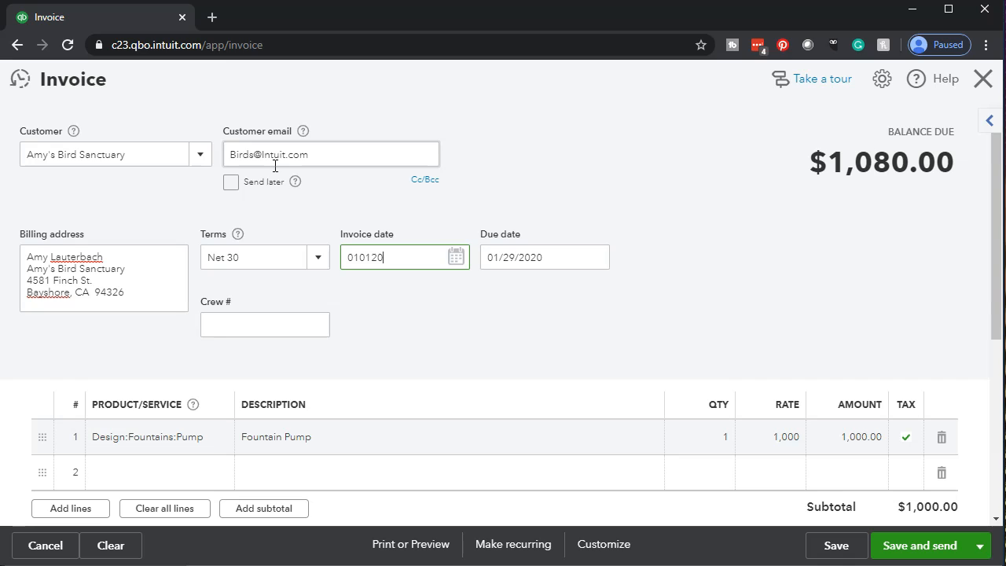
pyautogui.press('Tab')
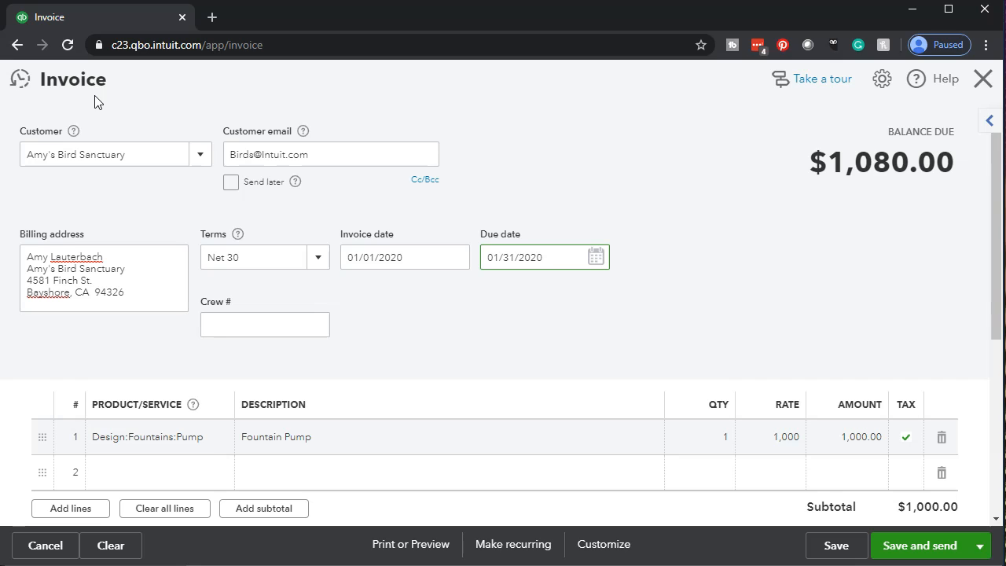
# Check the completed invoice from its header to its totals, save it, and close it to return to the dashboard
pyautogui.scroll(-3, 573, 318)
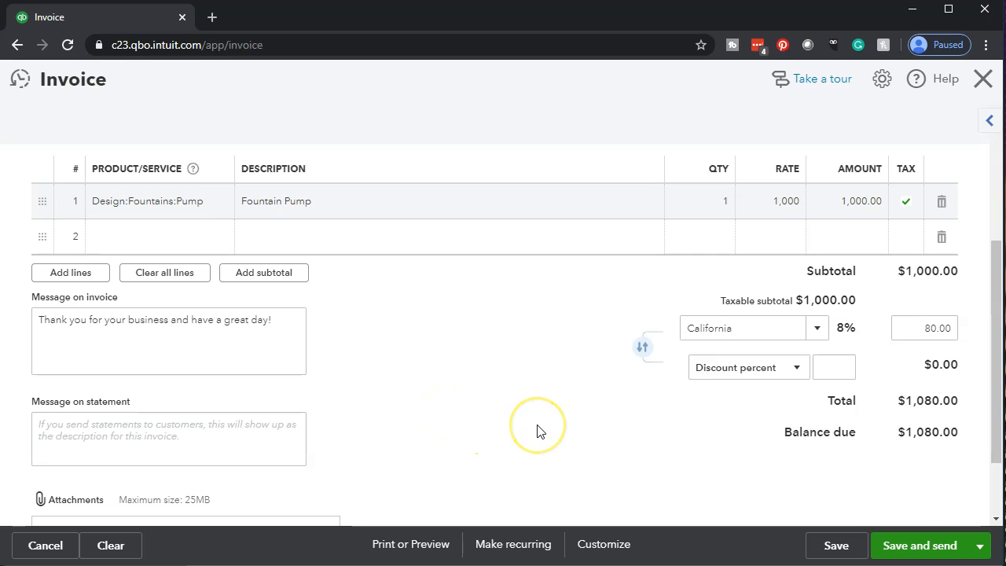
pyautogui.scroll(2, 538, 431)
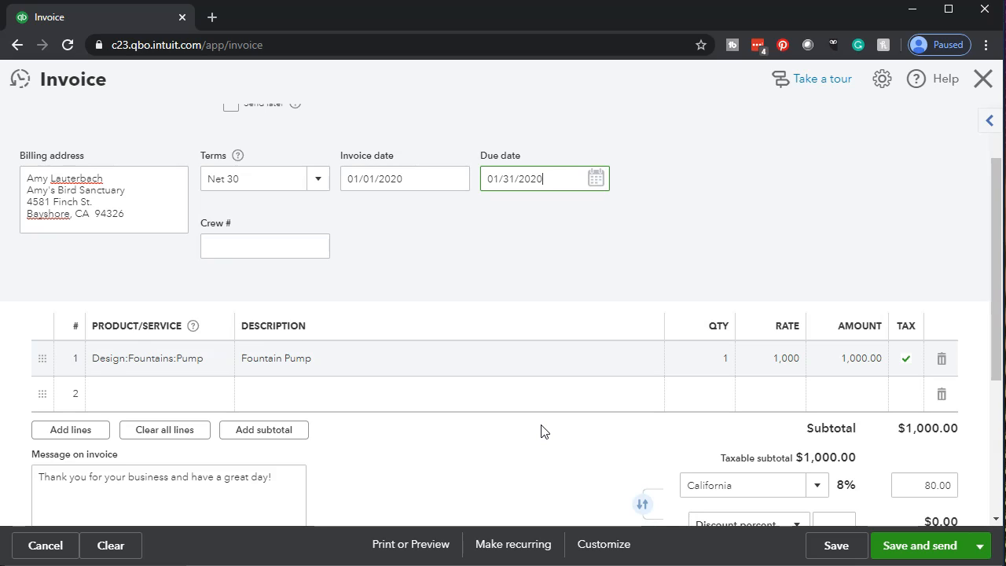
pyautogui.click(504, 420)
pyautogui.scroll(1, 503, 419)
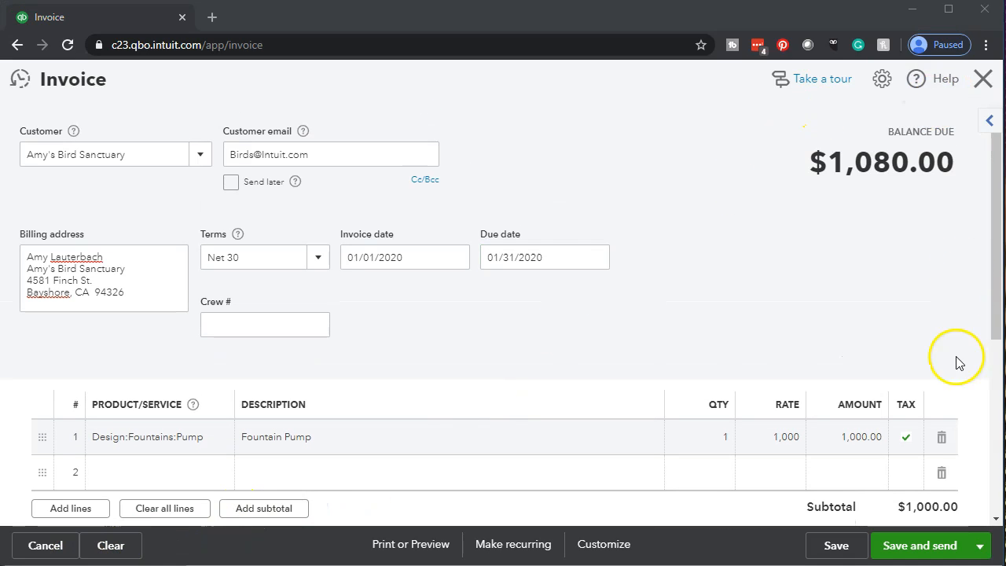
pyautogui.click(849, 555)
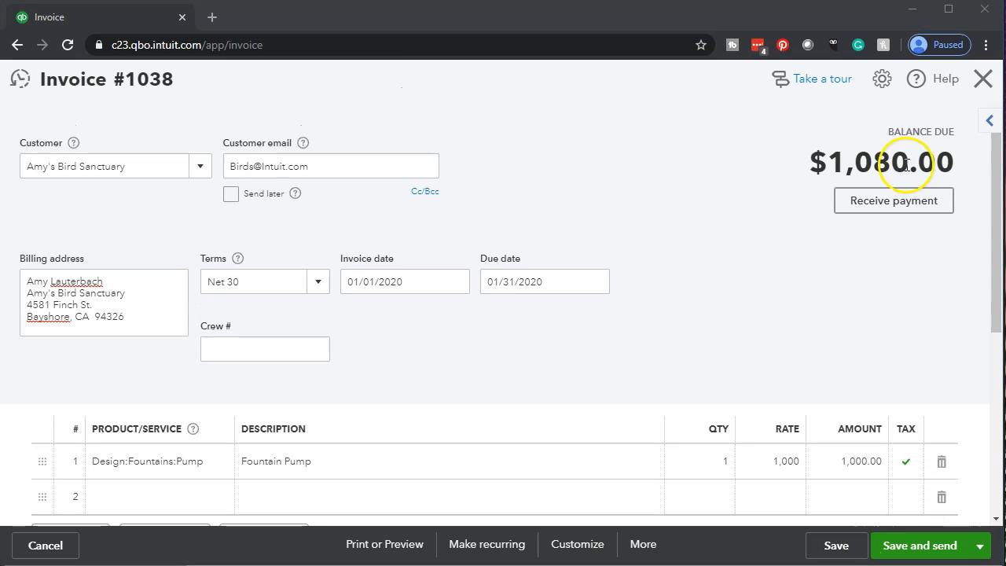
pyautogui.click(983, 80)
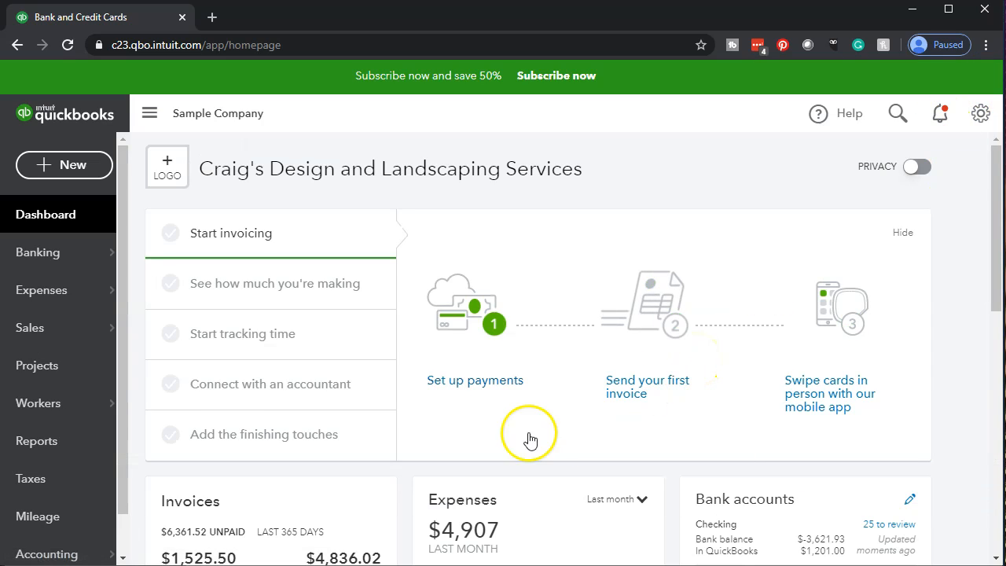
# Open the Balance Sheet report from the favorite reports
pyautogui.click(51, 454)
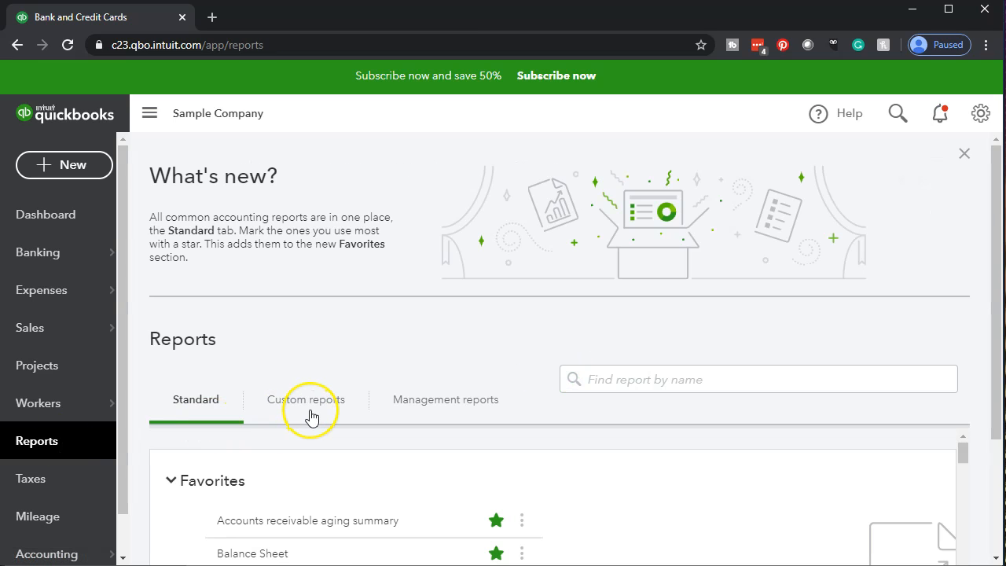
pyautogui.scroll(-1, 310, 416)
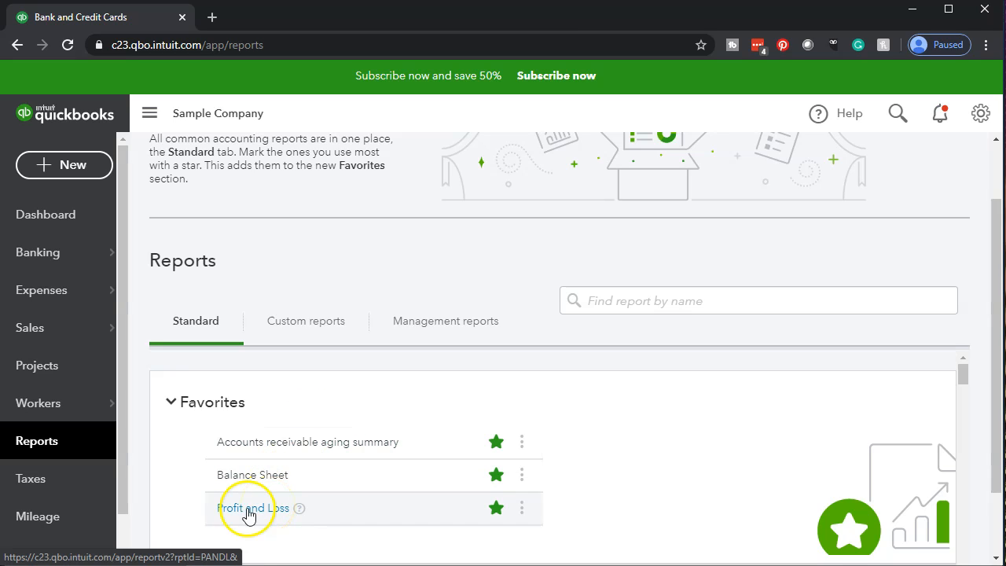
pyautogui.scroll(-1, 200, 496)
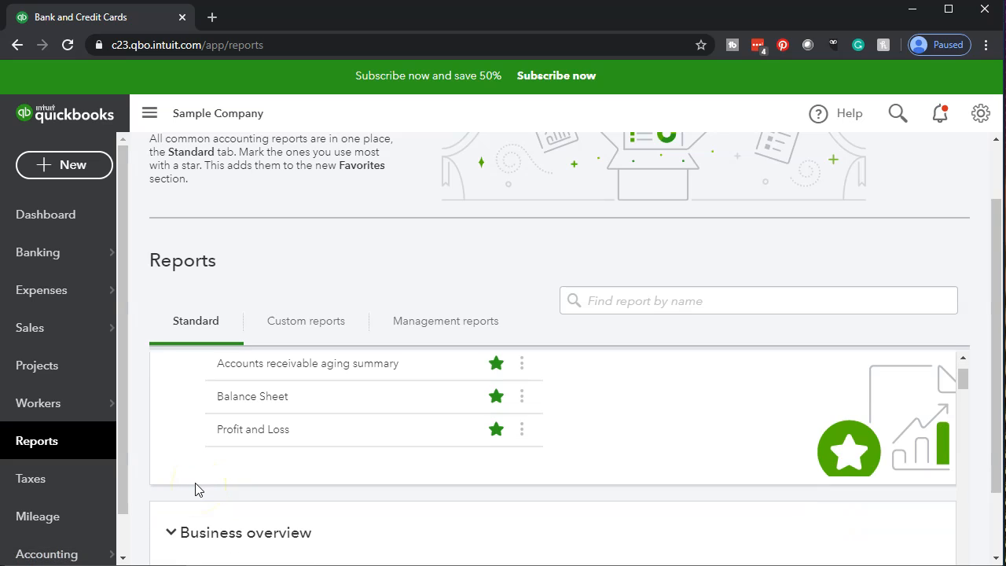
pyautogui.click(194, 486)
pyautogui.click(239, 411)
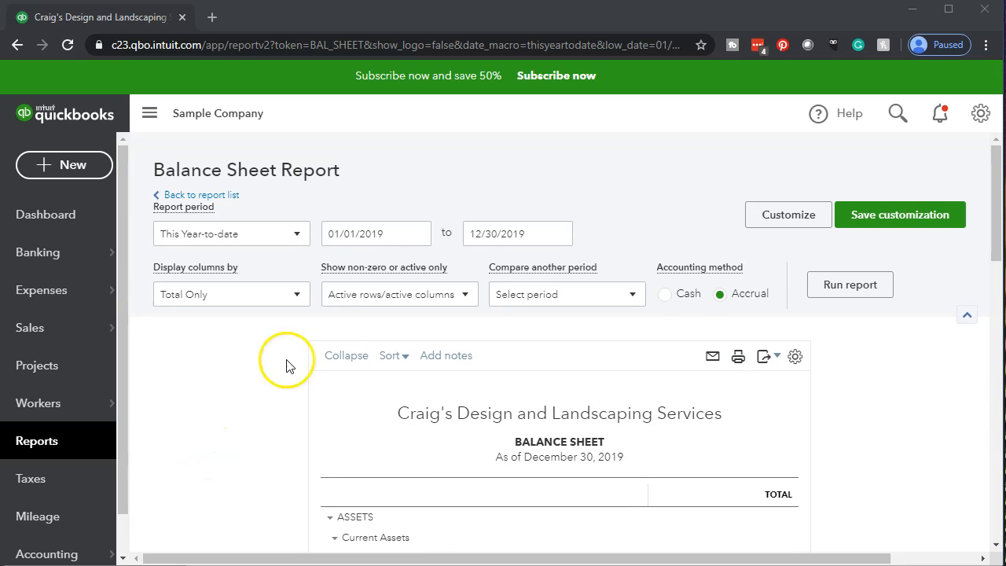
# Set the Balance Sheet's report period to 01/01/2020 through 12/31/2020 and run the report
pyautogui.moveTo(400, 234); pyautogui.dragTo(236, 224)
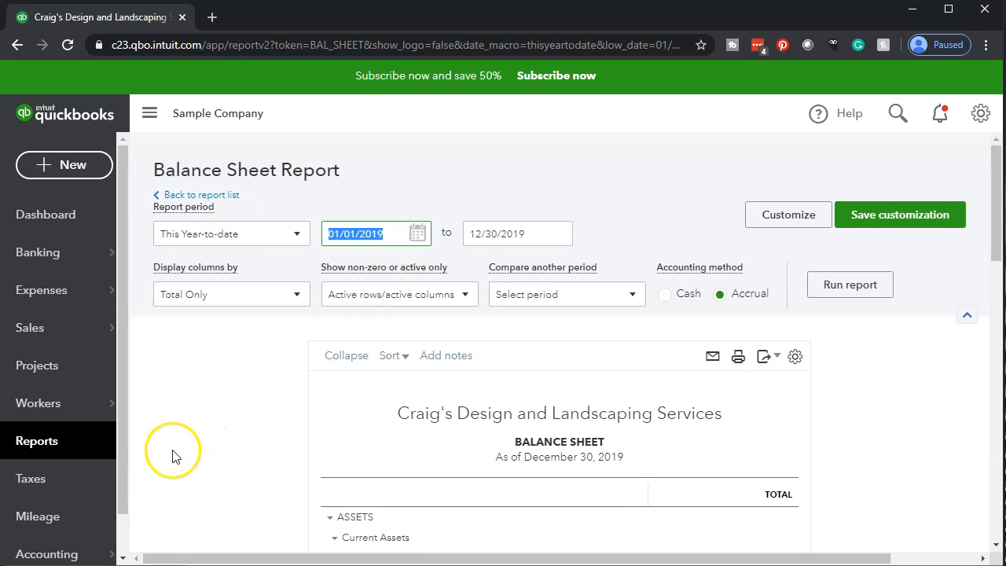
pyautogui.moveTo(85, 401)
pyautogui.write('01/01/20')
pyautogui.press('Tab')
pyautogui.write('123120')
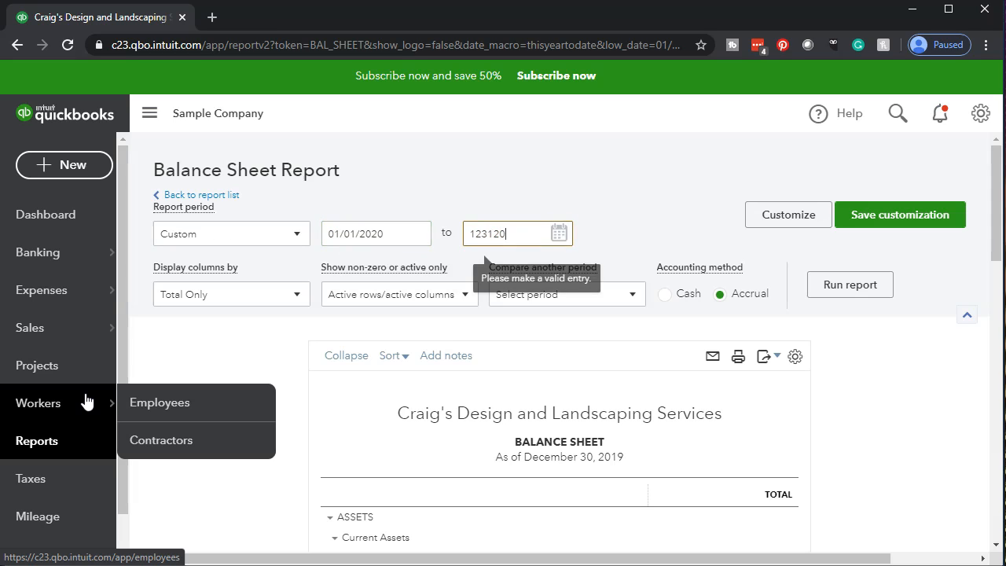
pyautogui.press('Tab')
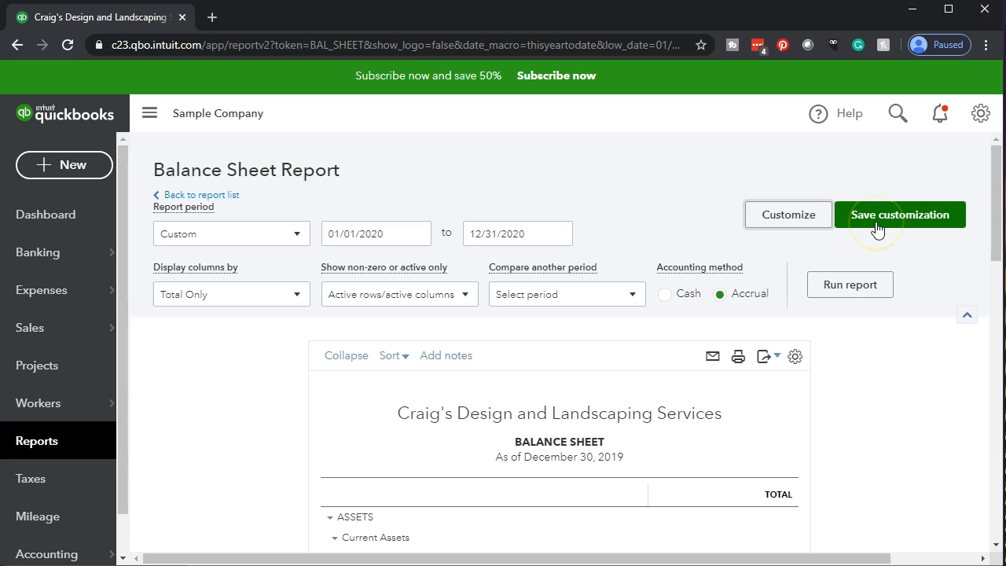
pyautogui.click(863, 292)
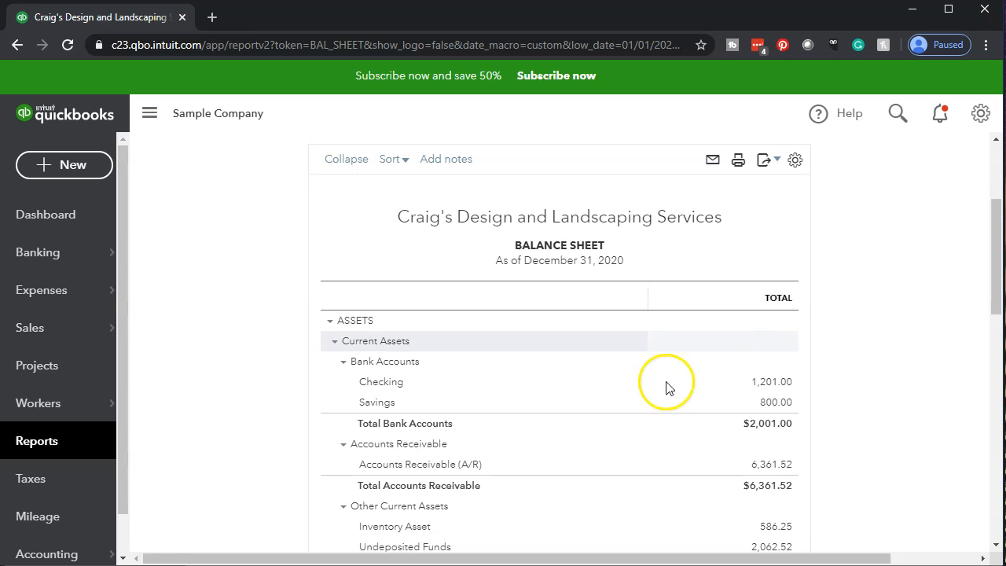
pyautogui.scroll(-1, 231, 437)
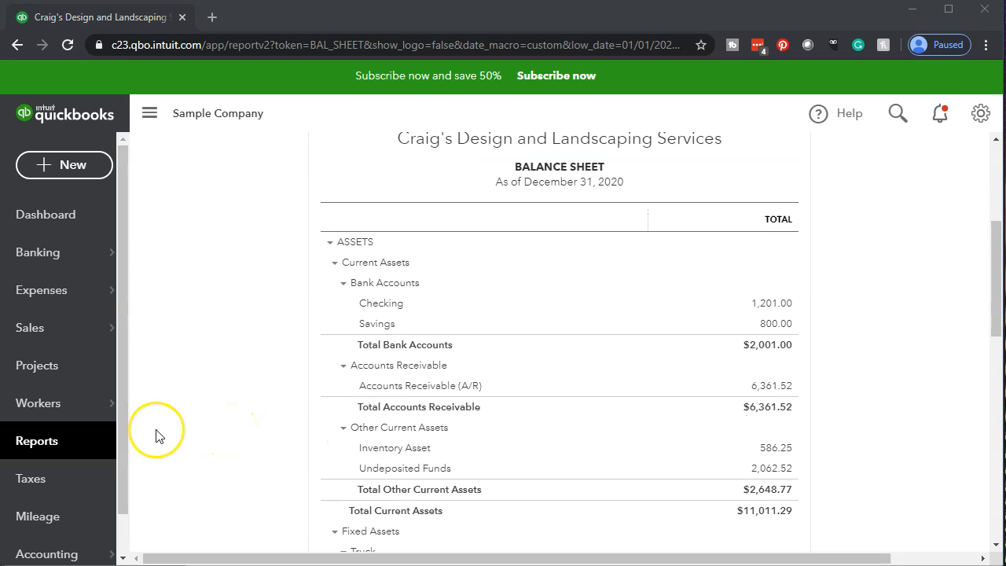
pyautogui.click(253, 417)
pyautogui.scroll(1, 253, 418)
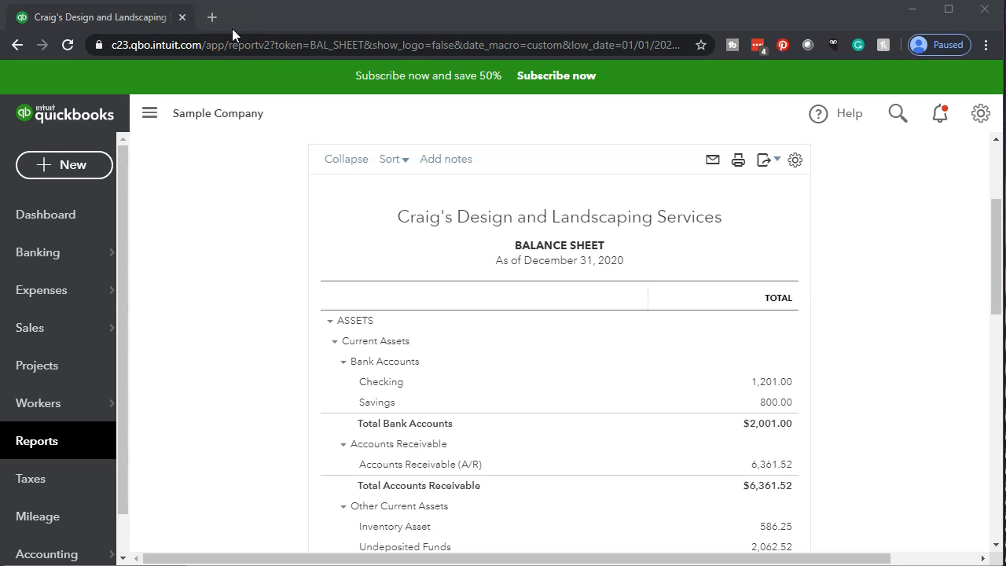
# Duplicate the Balance Sheet's browser tab and enlarge the page to 150%
pyautogui.rightClick(122, 18)
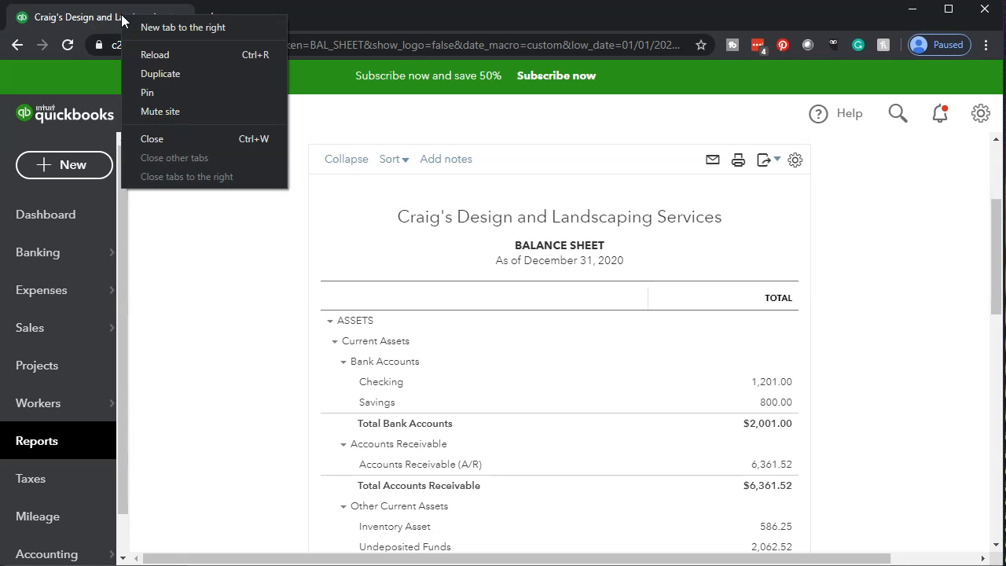
pyautogui.click(148, 78)
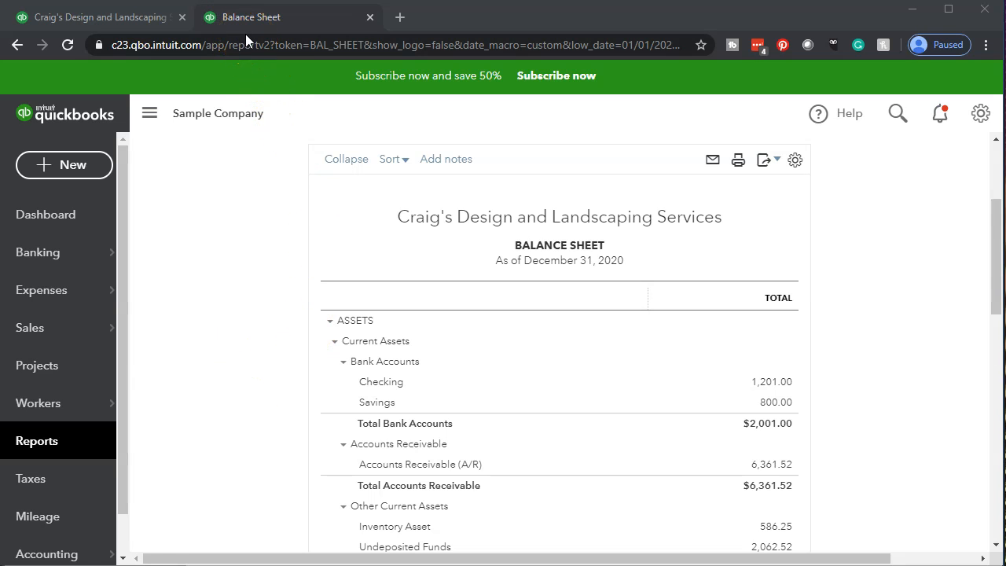
pyautogui.scroll(1, 254, 424)
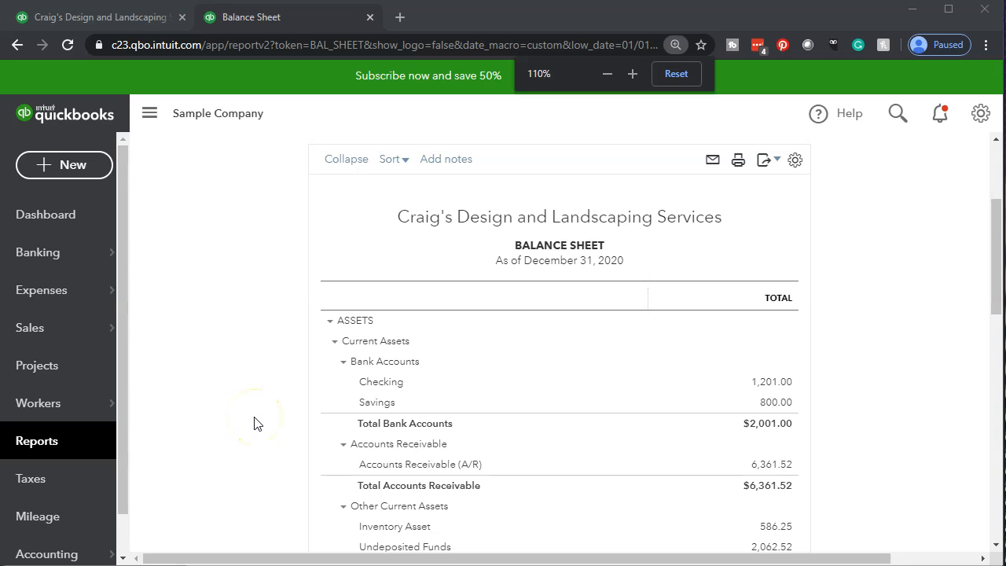
pyautogui.scroll(1, 254, 424)
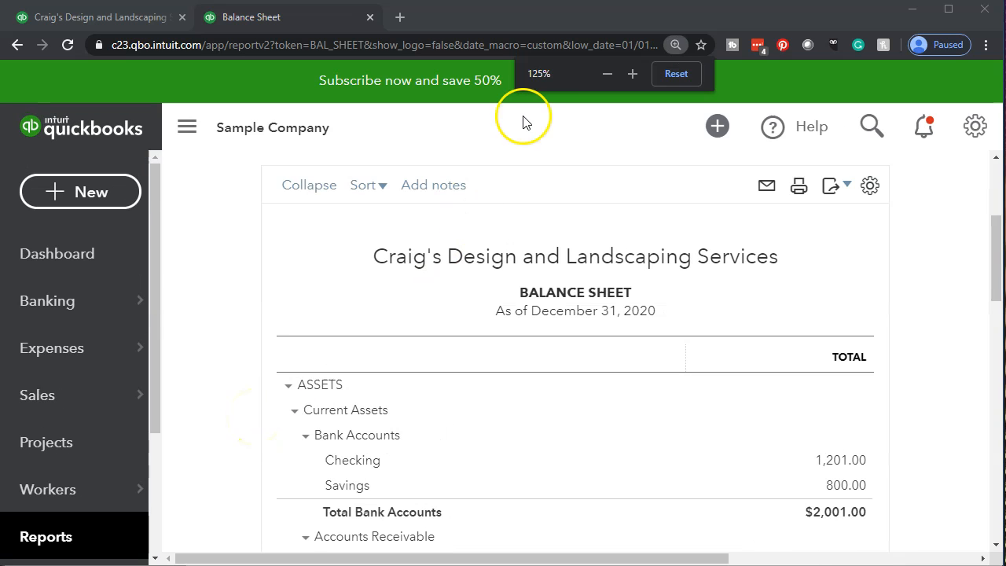
pyautogui.scroll(1, 292, 404)
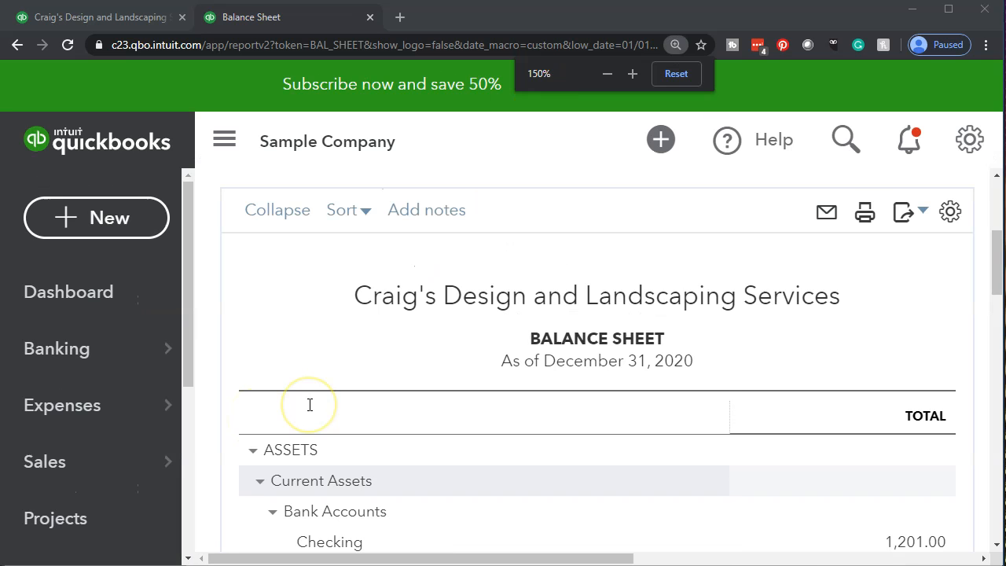
pyautogui.scroll(-2, 307, 405)
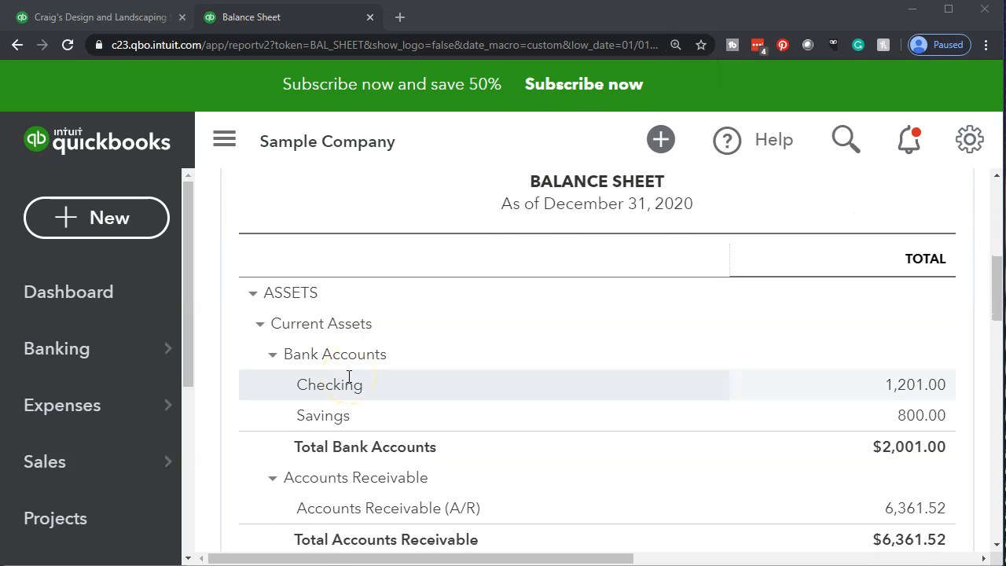
pyautogui.scroll(3, 349, 377)
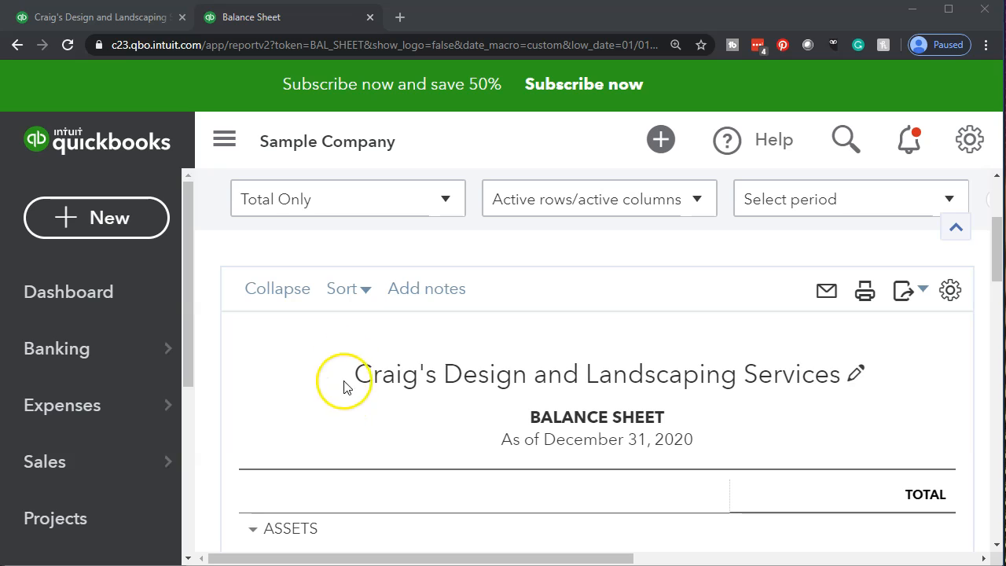
# Return to the original browser tab and open the Profit and Loss report from the favorite reports
pyautogui.click(114, 21)
pyautogui.moveTo(88, 378)
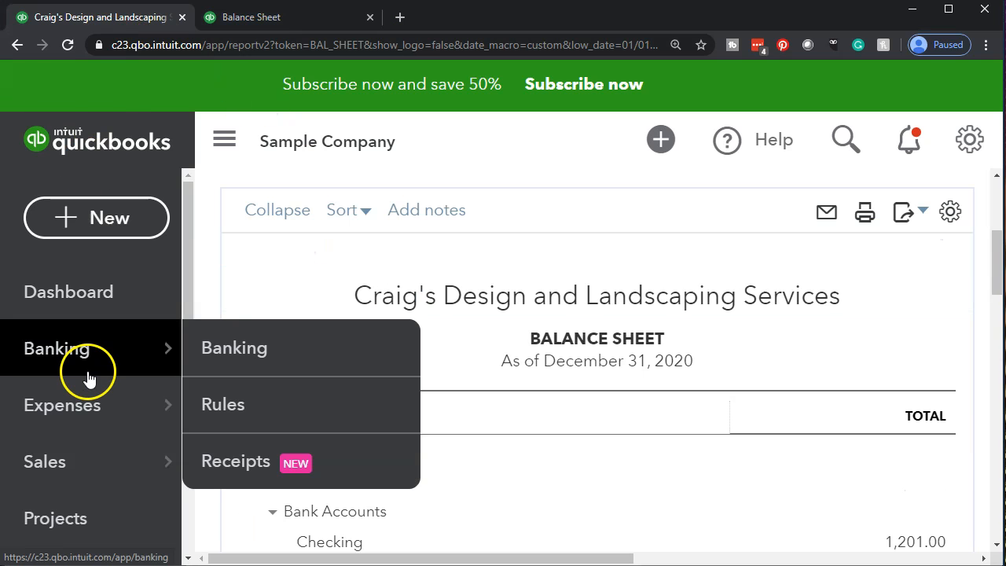
pyautogui.moveTo(157, 461)
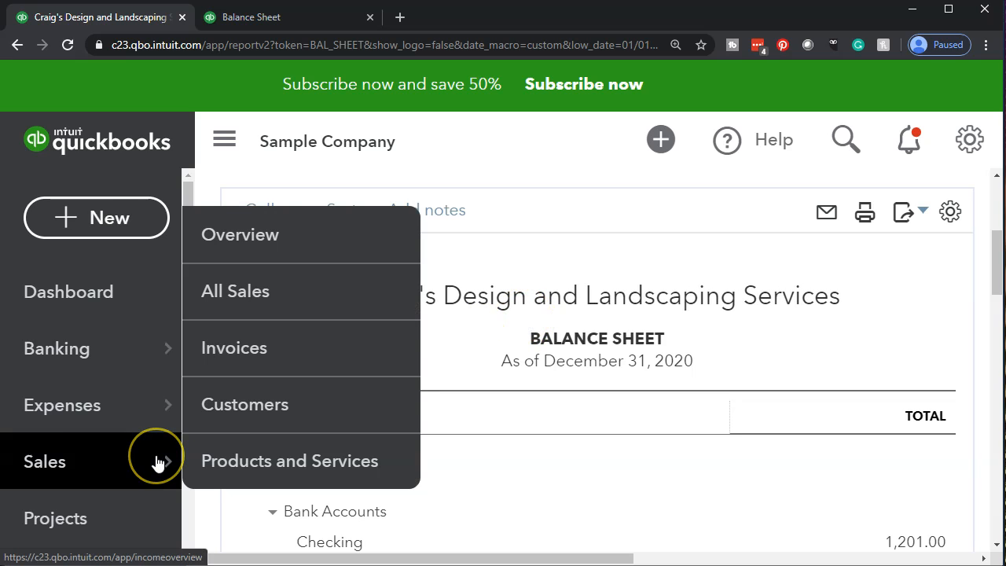
pyautogui.scroll(-3, 158, 462)
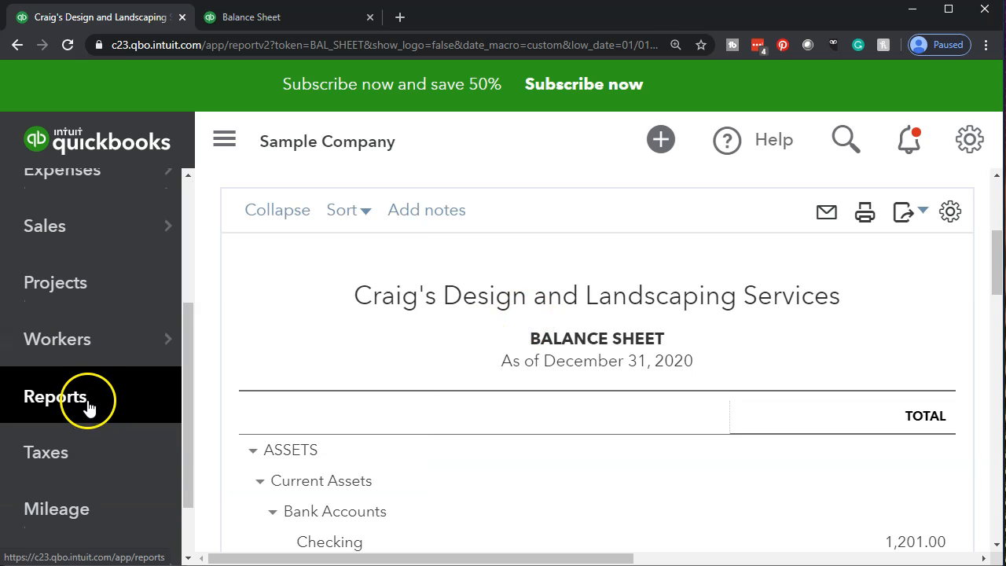
pyautogui.click(88, 407)
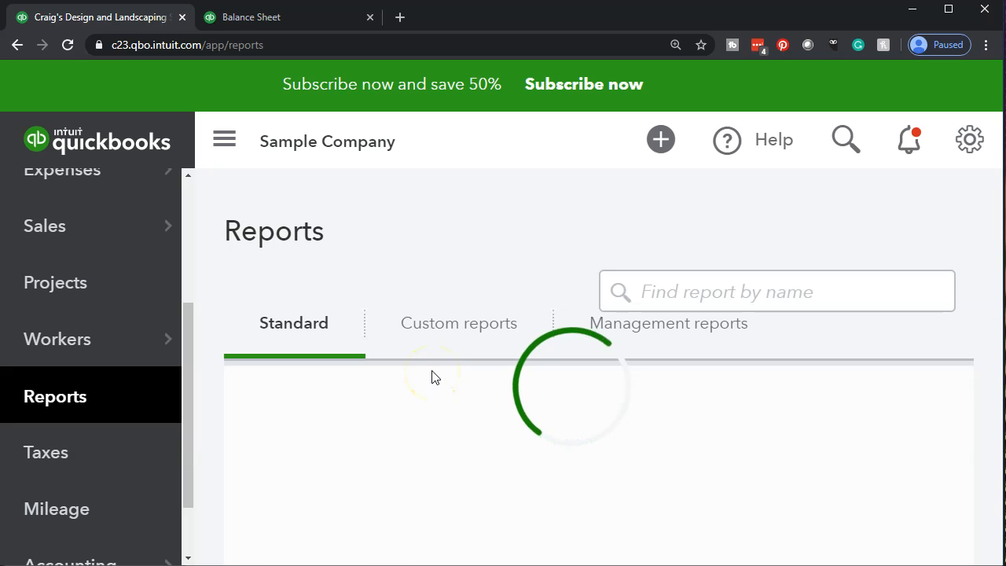
pyautogui.scroll(-1, 434, 375)
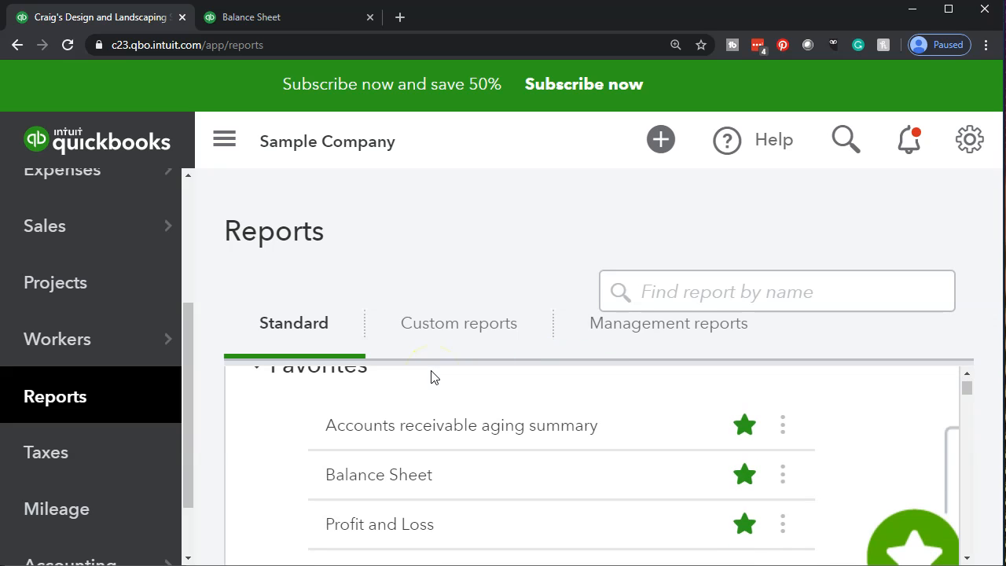
pyautogui.scroll(-1, 299, 511)
pyautogui.click(346, 460)
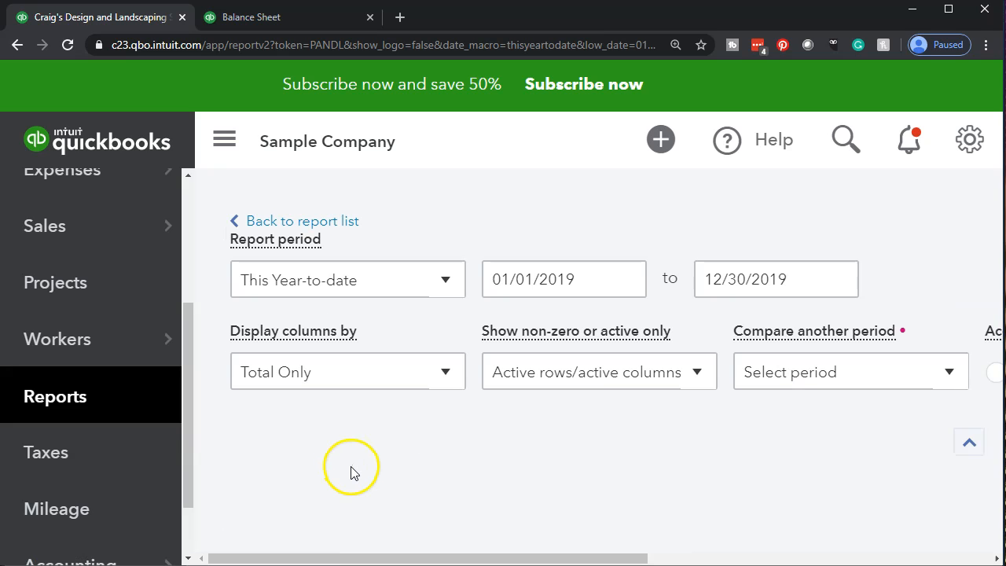
# Set the Profit and Loss report period to 01/01/2020 through 12/31/2020 and run the report
pyautogui.scroll(-3, 365, 456)
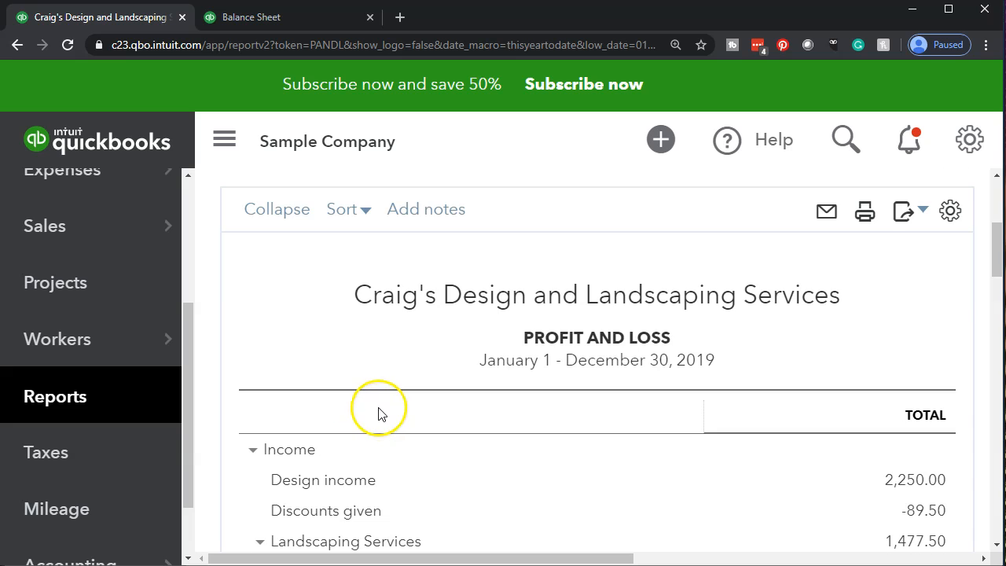
pyautogui.scroll(3, 378, 414)
pyautogui.click(595, 330)
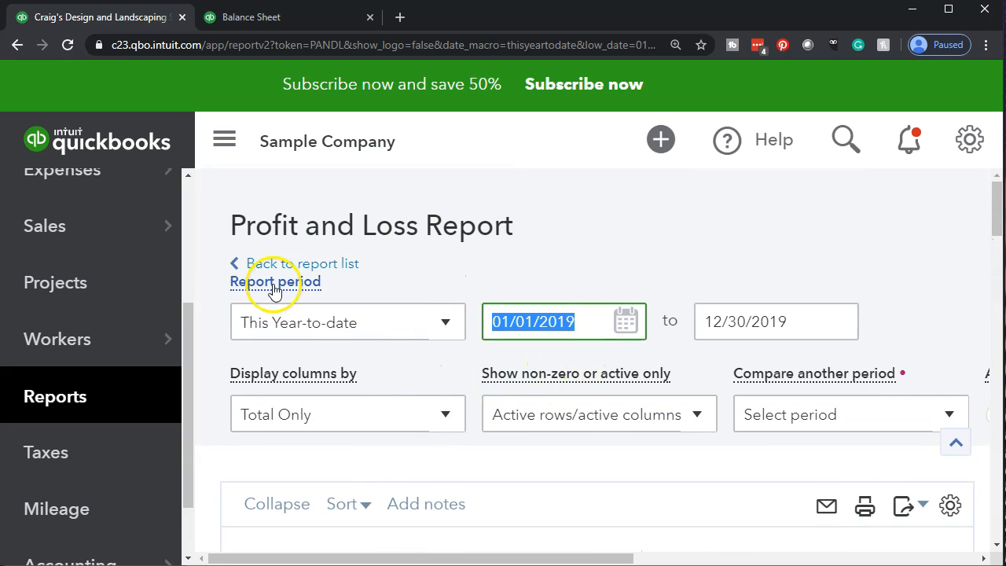
pyautogui.write('01/01/2020')
pyautogui.press('Tab')
pyautogui.write('123120')
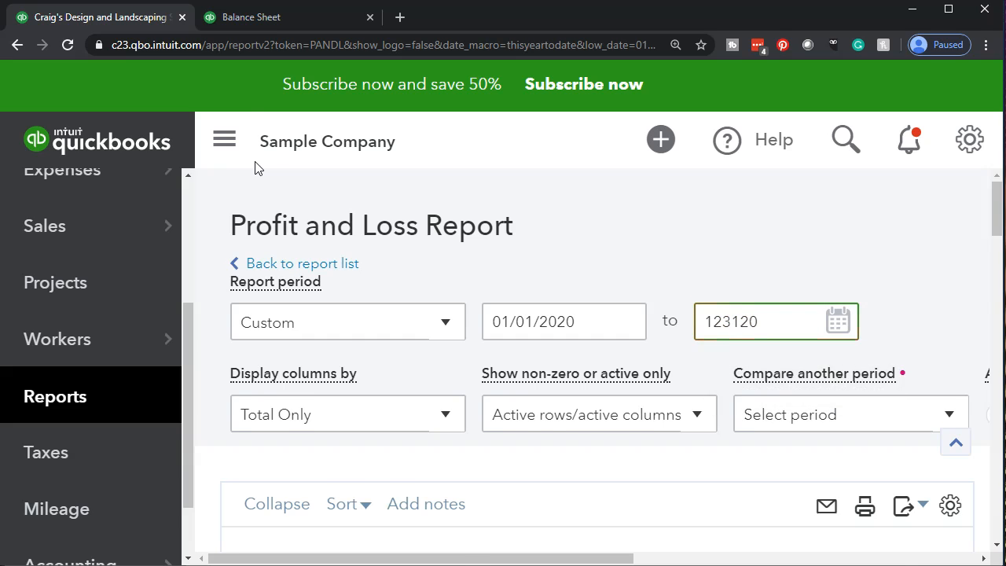
pyautogui.press('Tab')
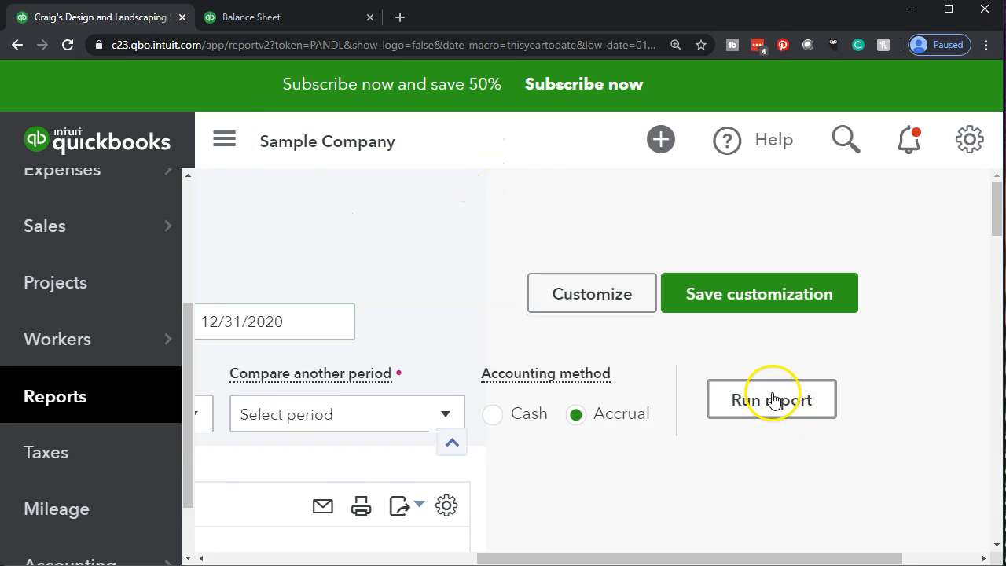
pyautogui.click(773, 400)
pyautogui.scroll(-4, 773, 399)
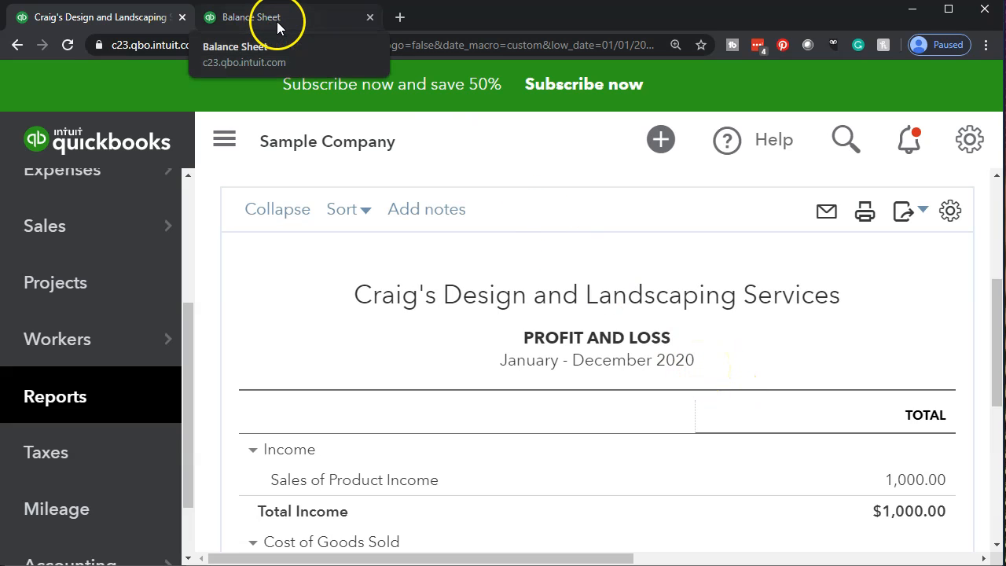
# Duplicate the Profit and Loss browser tab and place the copy after the Balance Sheet tab
pyautogui.rightClick(113, 19)
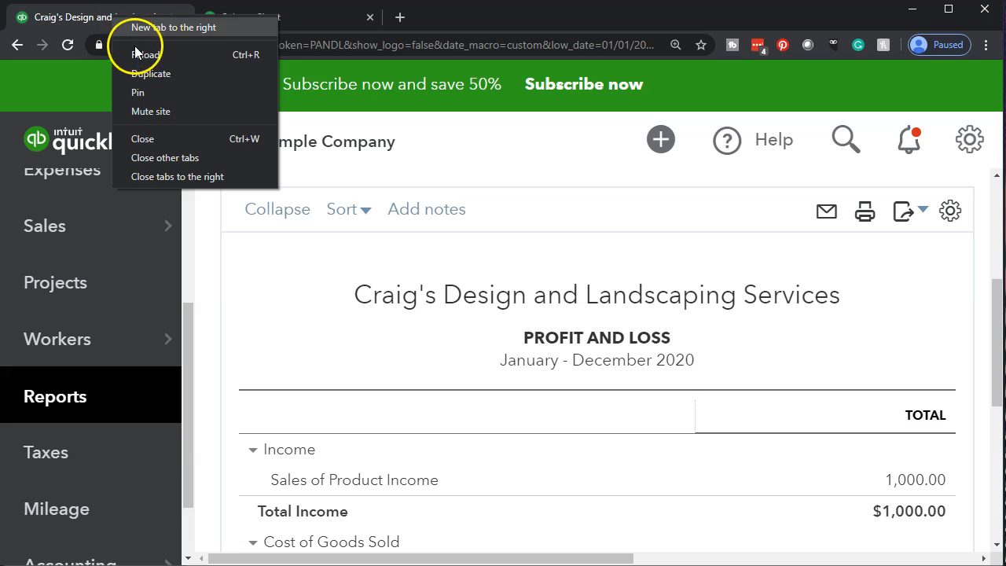
pyautogui.click(139, 73)
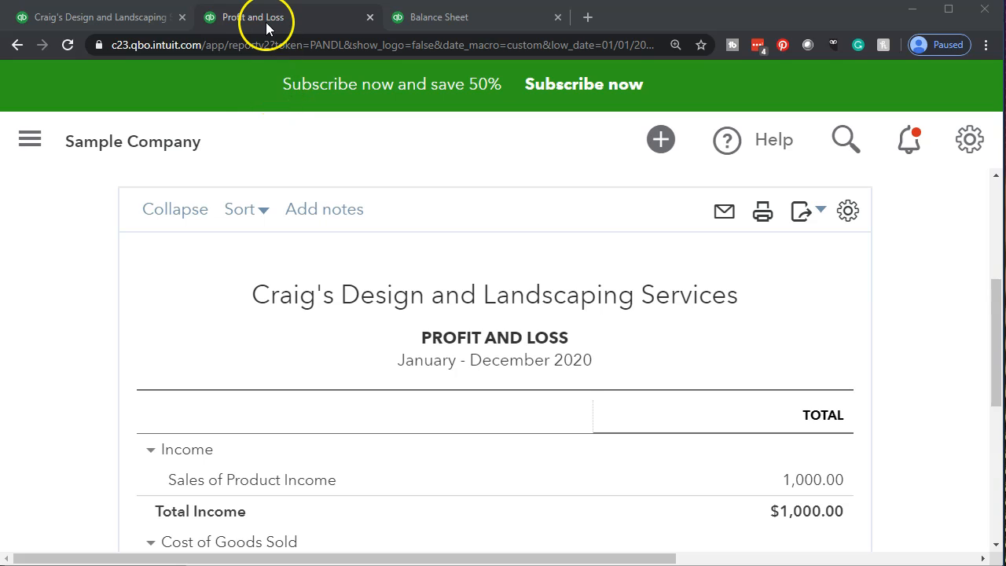
pyautogui.click(311, 22)
pyautogui.moveTo(318, 24); pyautogui.dragTo(456, 22)
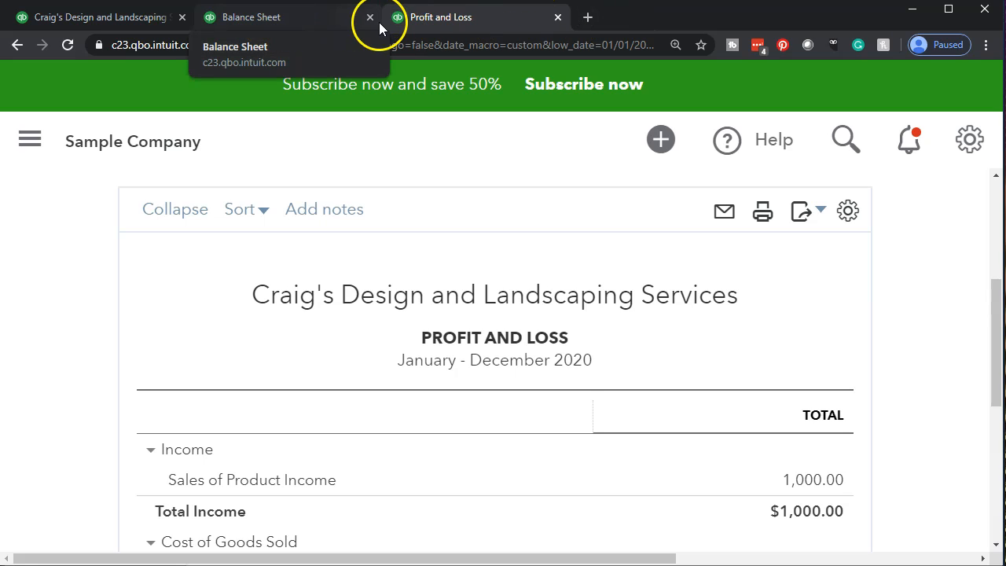
# Switch to the Balance Sheet and examine its current assets, especially Accounts Receivable
pyautogui.click(320, 19)
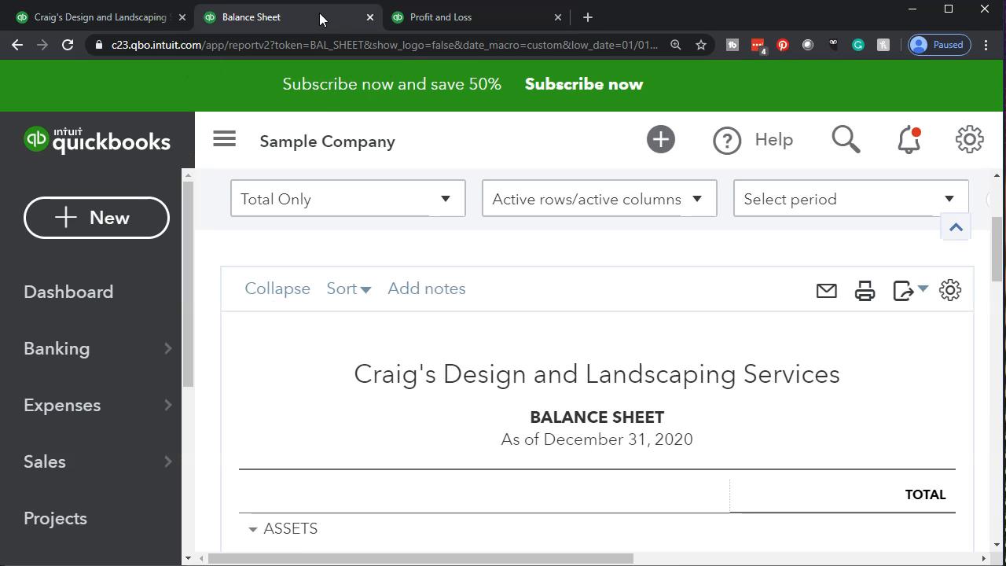
pyautogui.scroll(-2, 364, 415)
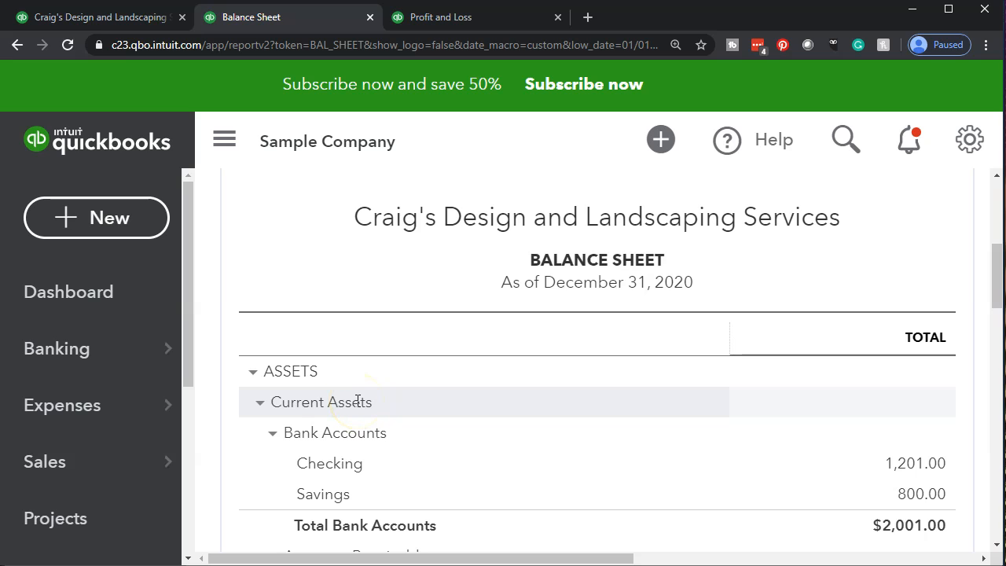
pyautogui.scroll(-1, 356, 394)
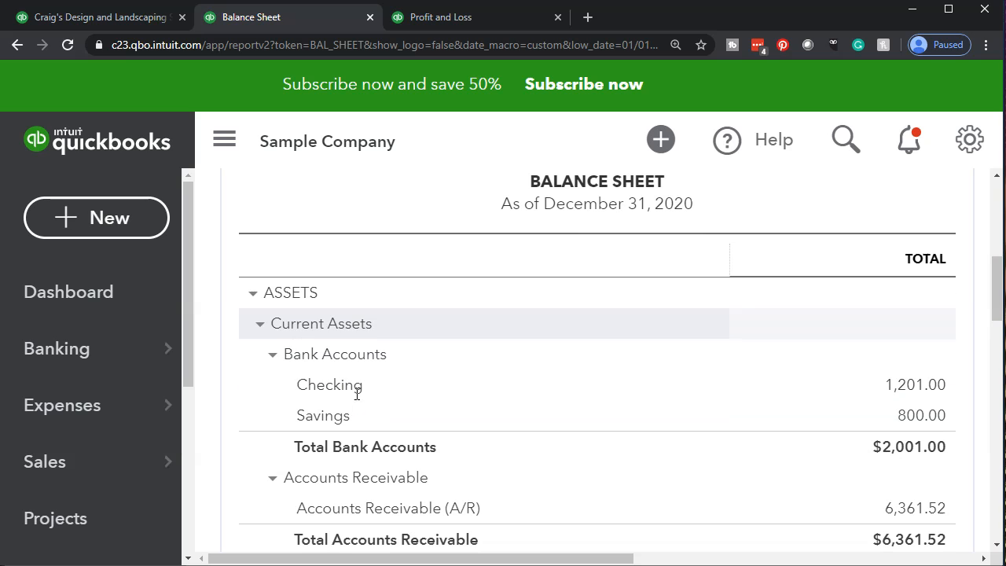
pyautogui.scroll(-2, 356, 394)
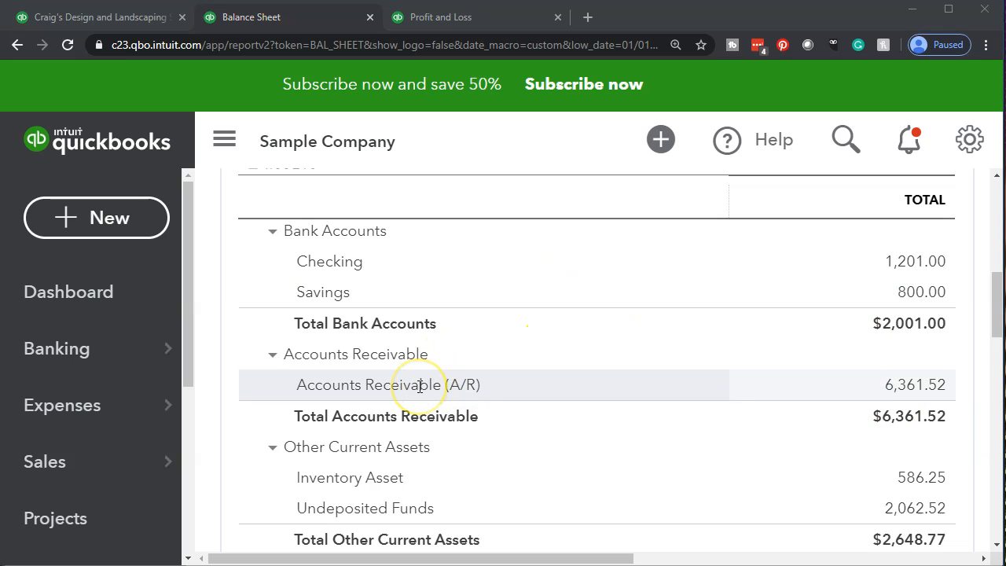
# Open the transaction detail behind Accounts Receivable (A/R) on the Balance Sheet and examine the invoice entry's split account, amount and balance
pyautogui.click(936, 396)
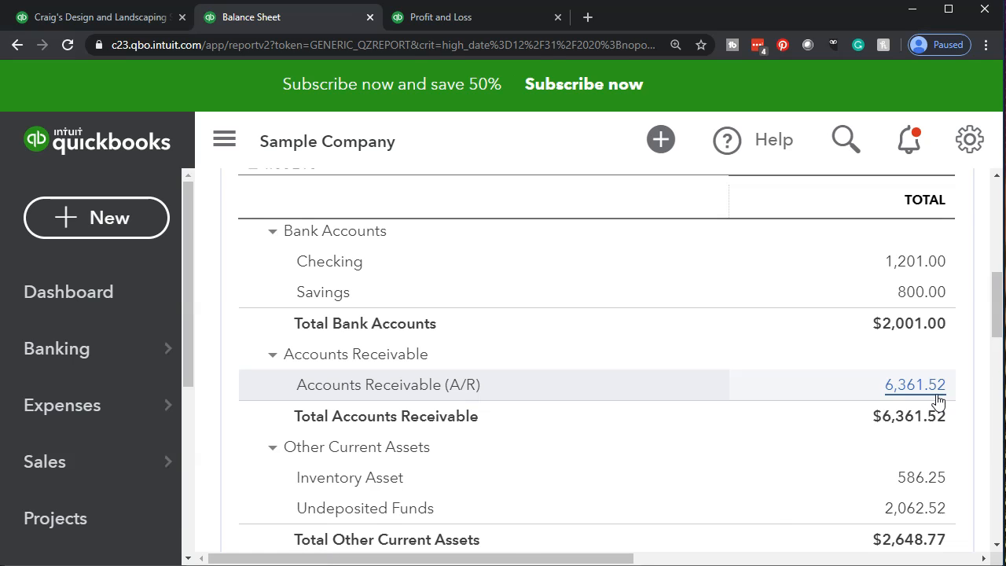
pyautogui.scroll(-1, 622, 397)
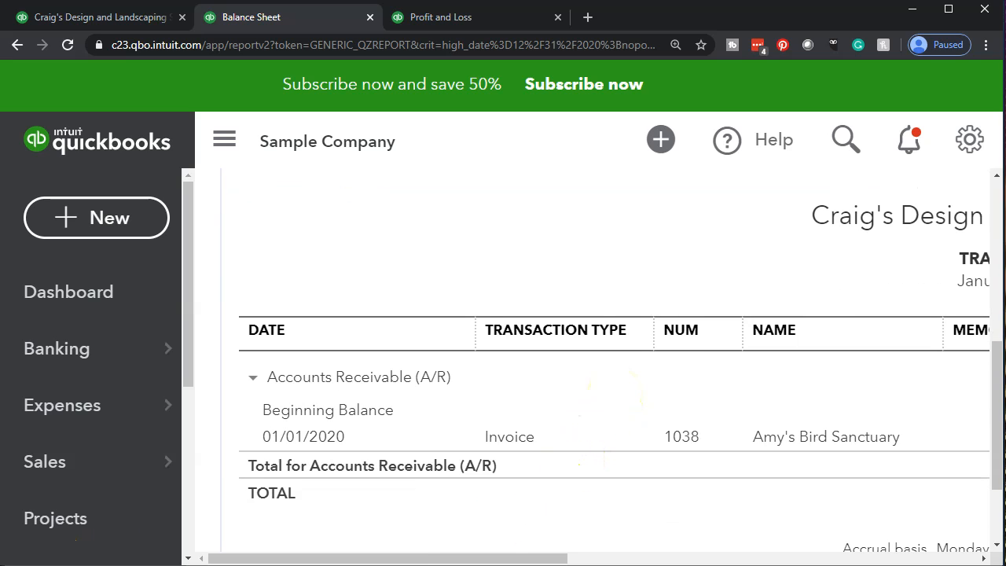
pyautogui.click(76, 565)
pyautogui.click(559, 273)
pyautogui.scroll(-1, 559, 272)
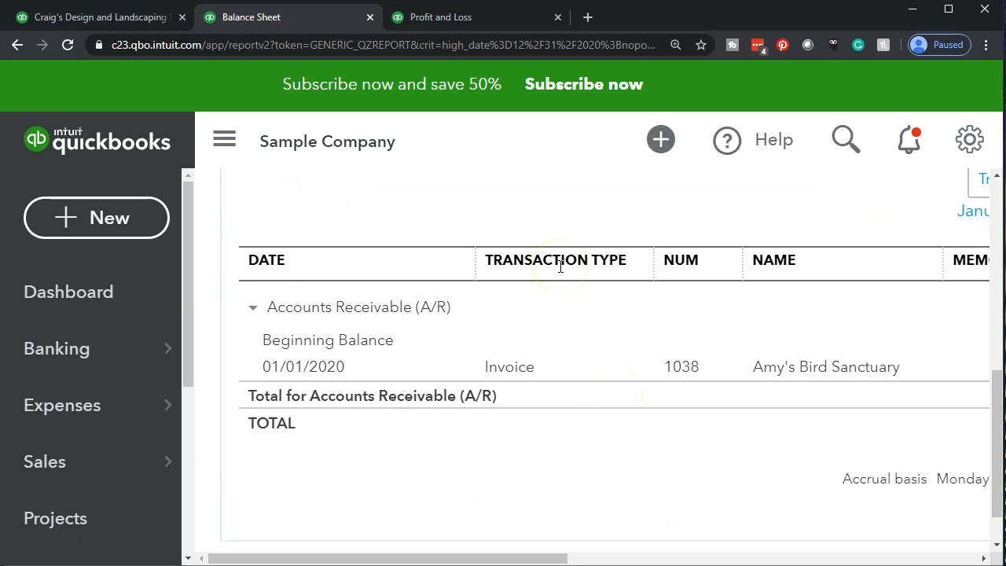
pyautogui.hotkey('ctrl', '-')
pyautogui.hotkey('ctrl', '-')
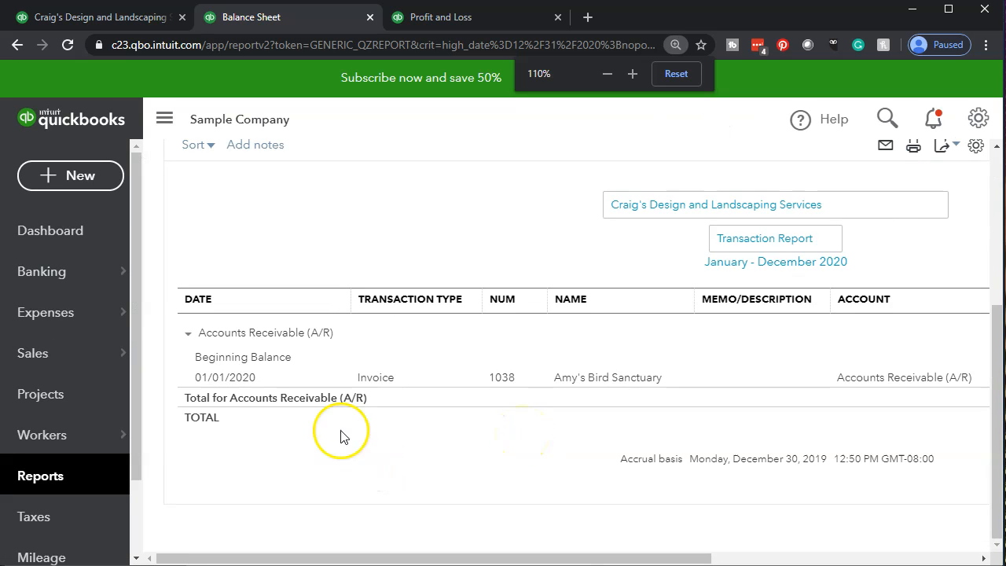
pyautogui.moveTo(365, 558); pyautogui.dragTo(441, 559)
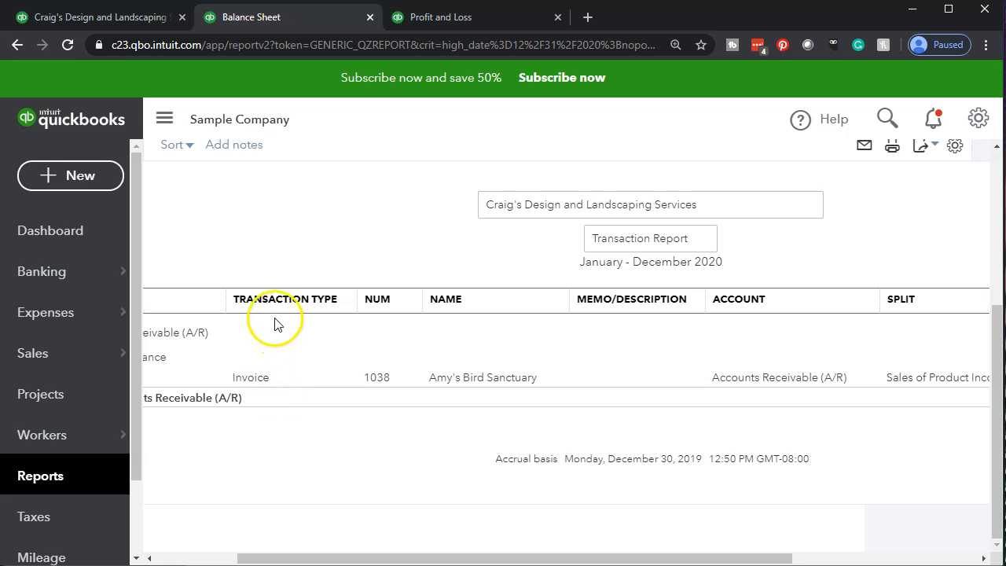
pyautogui.moveTo(396, 557); pyautogui.dragTo(612, 559)
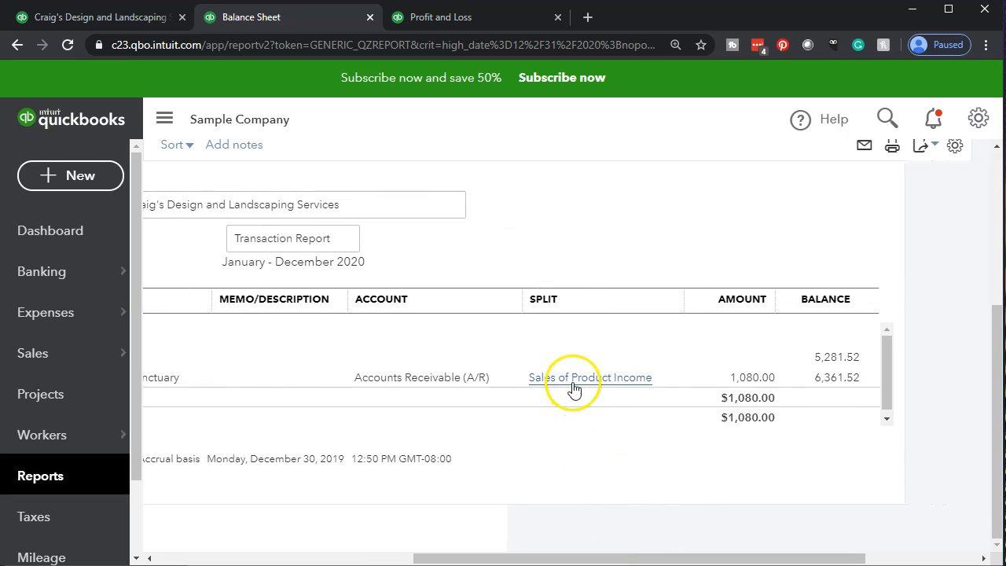
# Open the Amy's Bird Sanctuary invoice from the Accounts Receivable detail, review its subtotal, sales tax and total, and close it
pyautogui.click(753, 389)
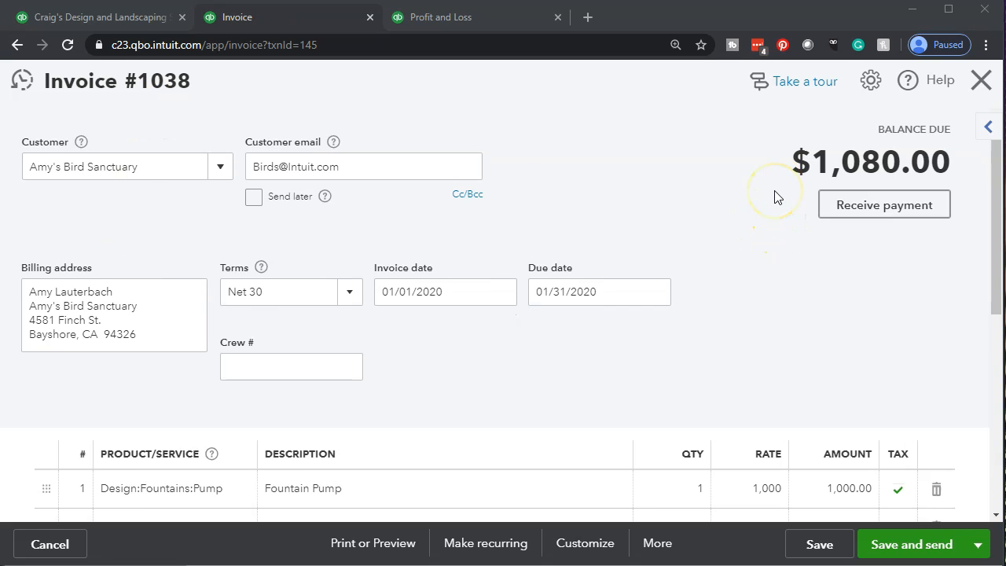
pyautogui.scroll(-3, 775, 197)
pyautogui.scroll(-1, 778, 197)
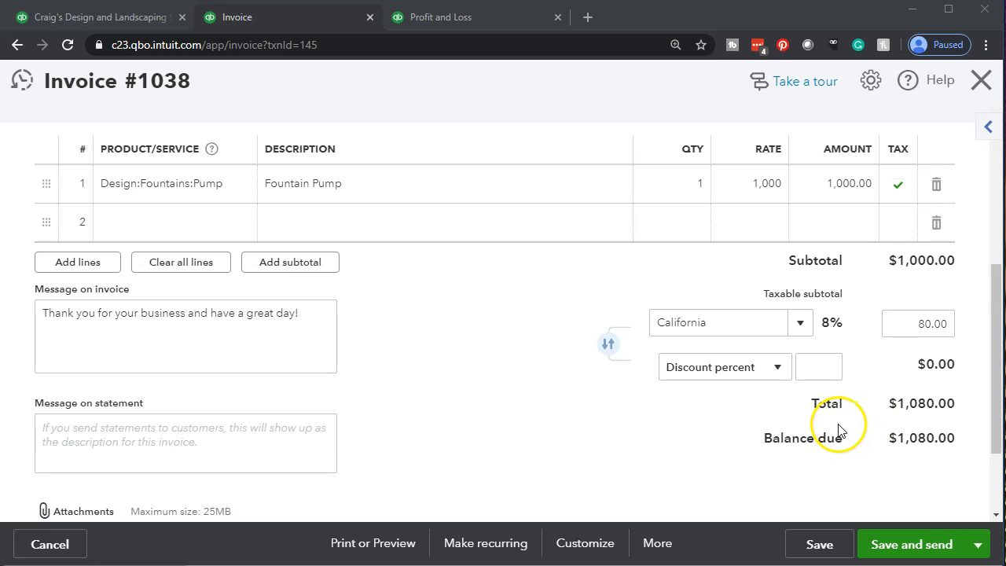
pyautogui.click(981, 85)
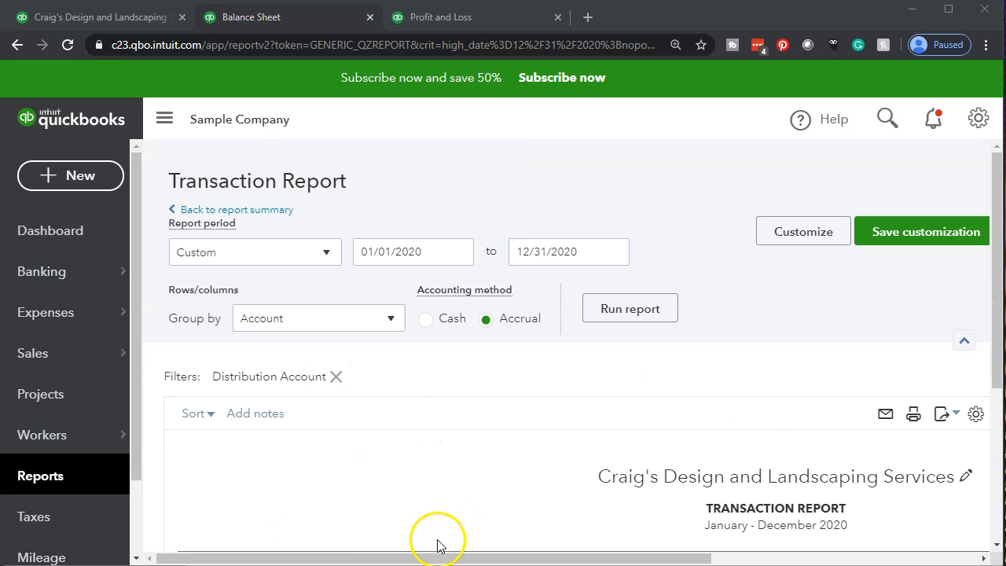
# Return from the Accounts Receivable transaction report to the Balance Sheet summary and review its current assets
pyautogui.click(273, 219)
pyautogui.scroll(-5, 274, 218)
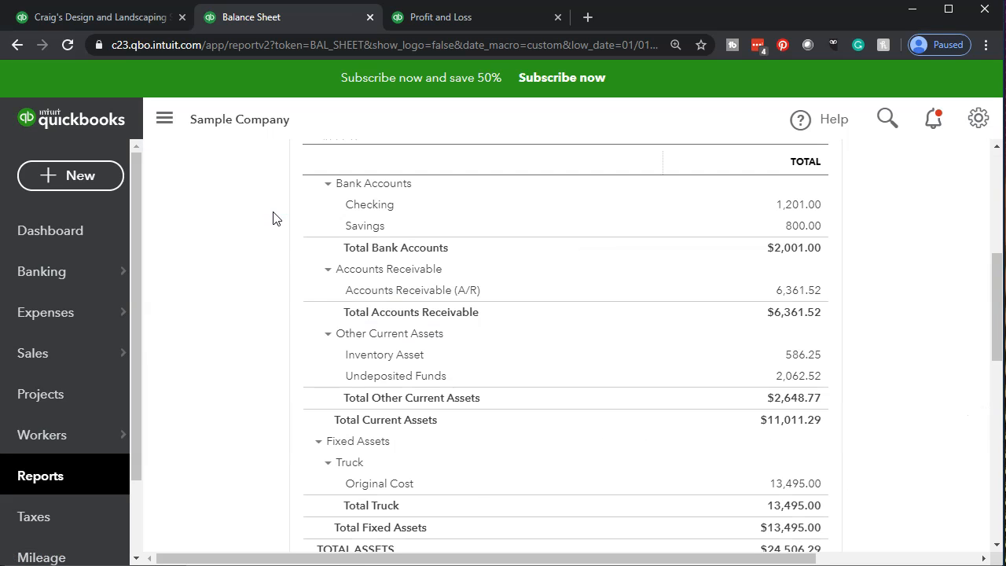
pyautogui.scroll(5, 287, 281)
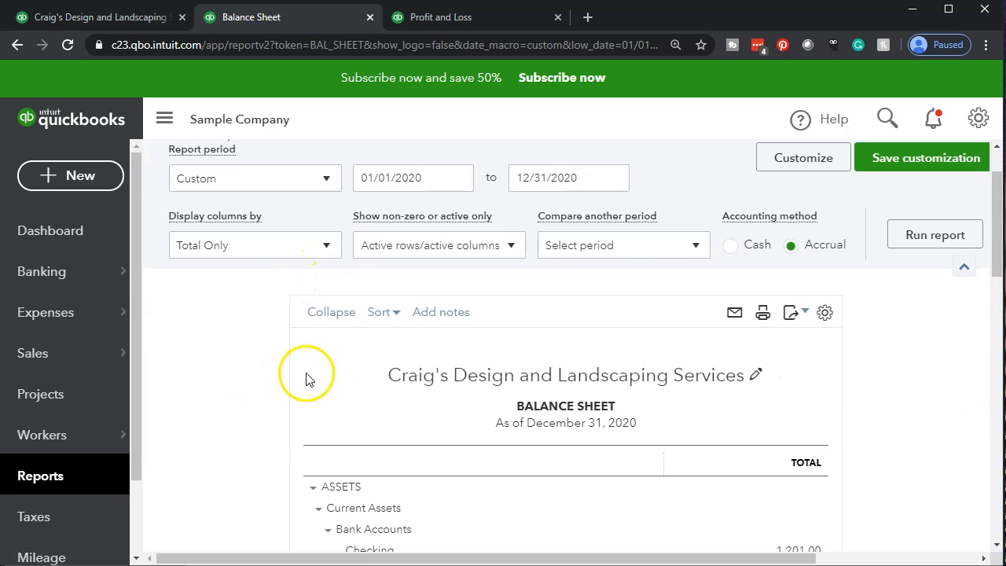
pyautogui.scroll(-2, 307, 380)
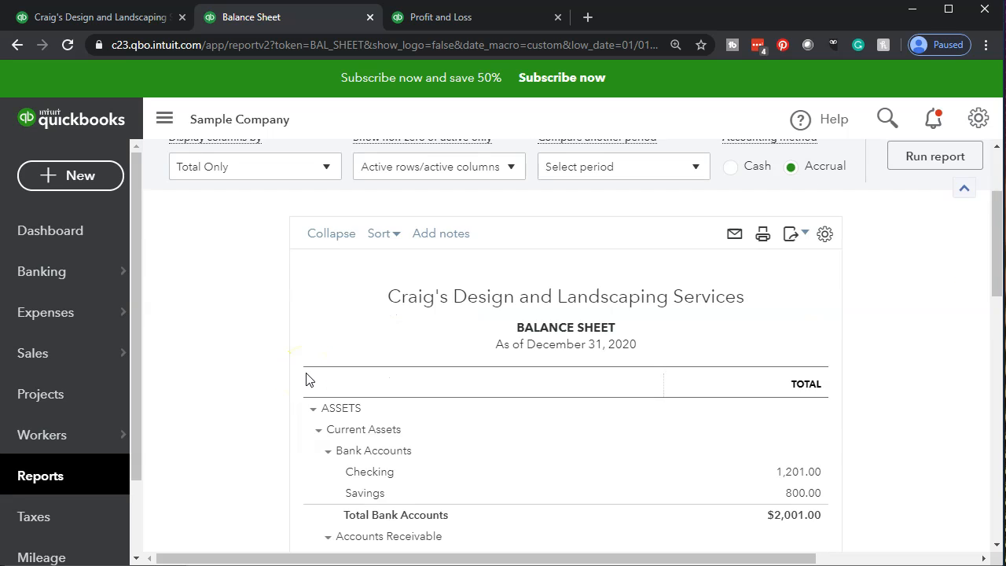
# Switch to the Profit and Loss report and examine the transaction detail behind Sales of Product Income, including its split account and amount
pyautogui.click(453, 17)
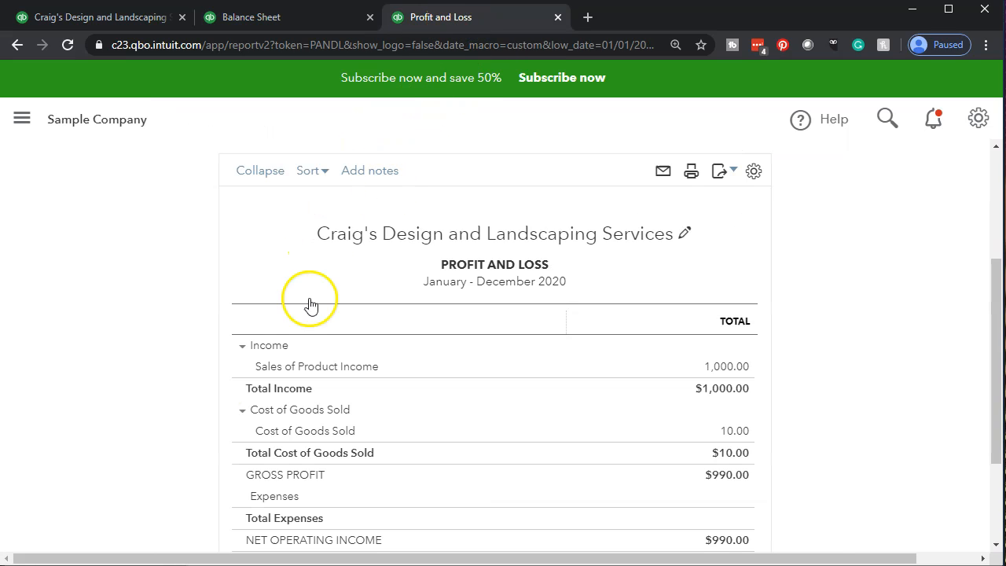
pyautogui.scroll(-1, 131, 448)
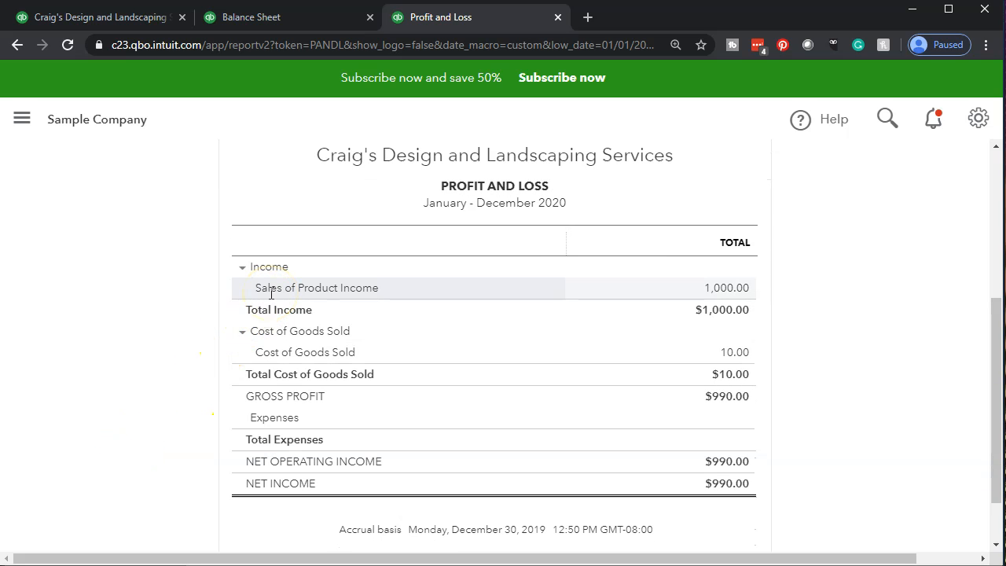
pyautogui.click(722, 291)
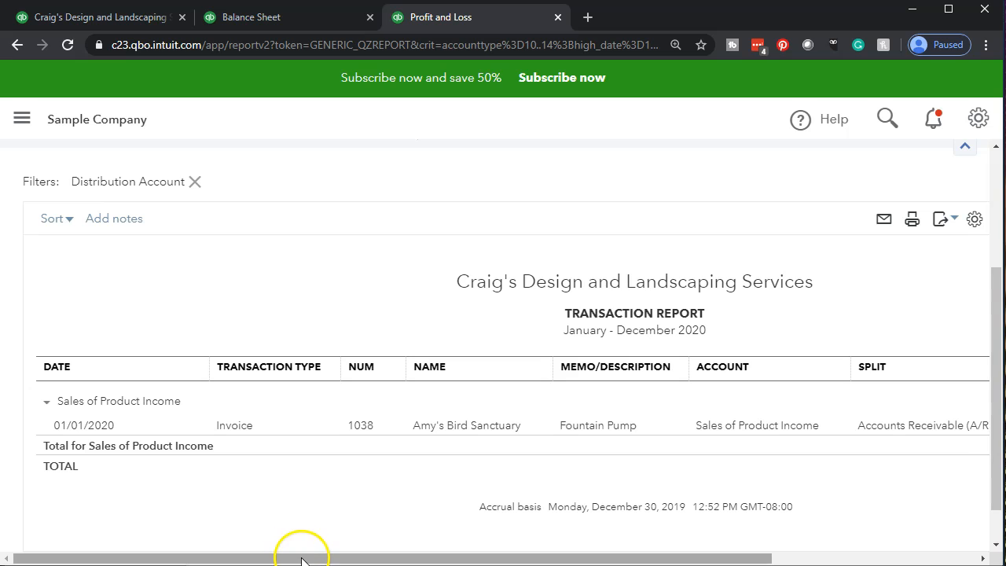
pyautogui.moveTo(301, 559); pyautogui.dragTo(573, 558)
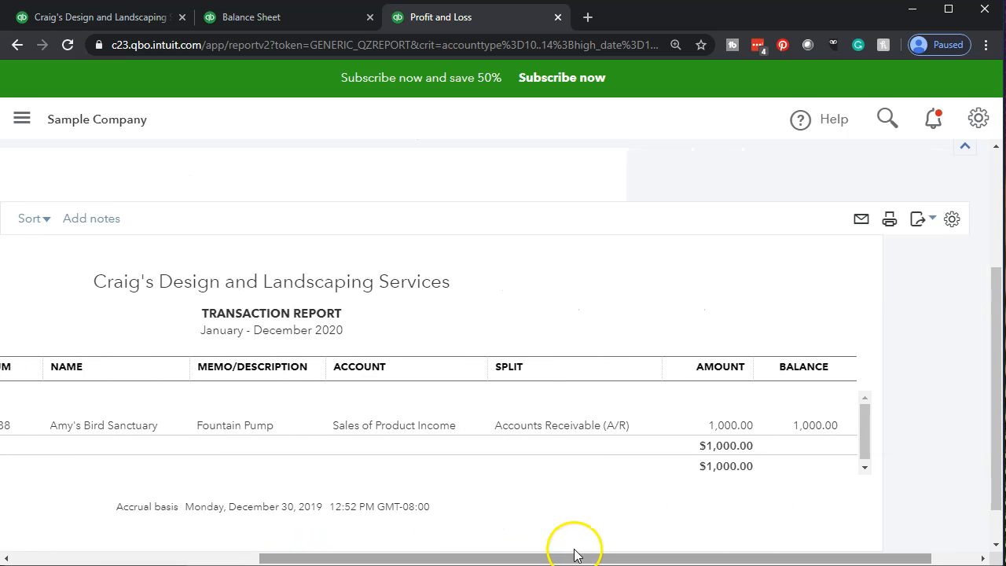
# Open the Fountain Pump invoice from the income detail, compare its subtotal with the tax and total, and close it
pyautogui.click(739, 427)
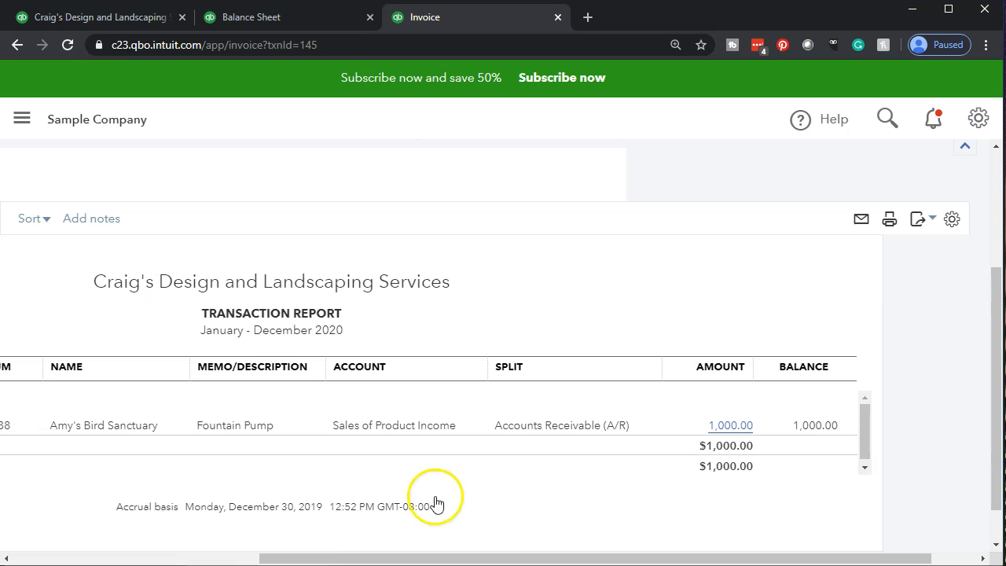
pyautogui.scroll(1, 629, 470)
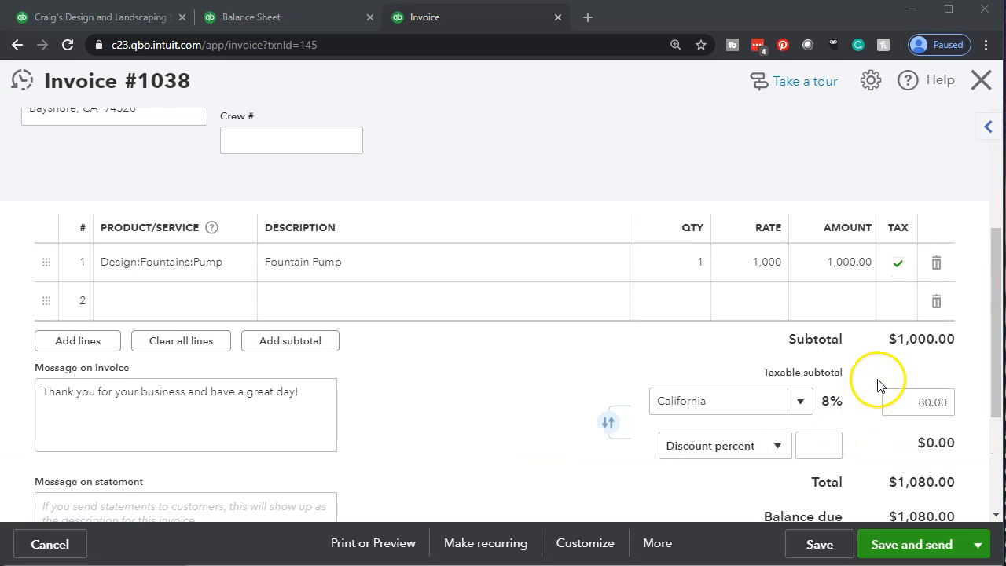
pyautogui.scroll(-1, 891, 370)
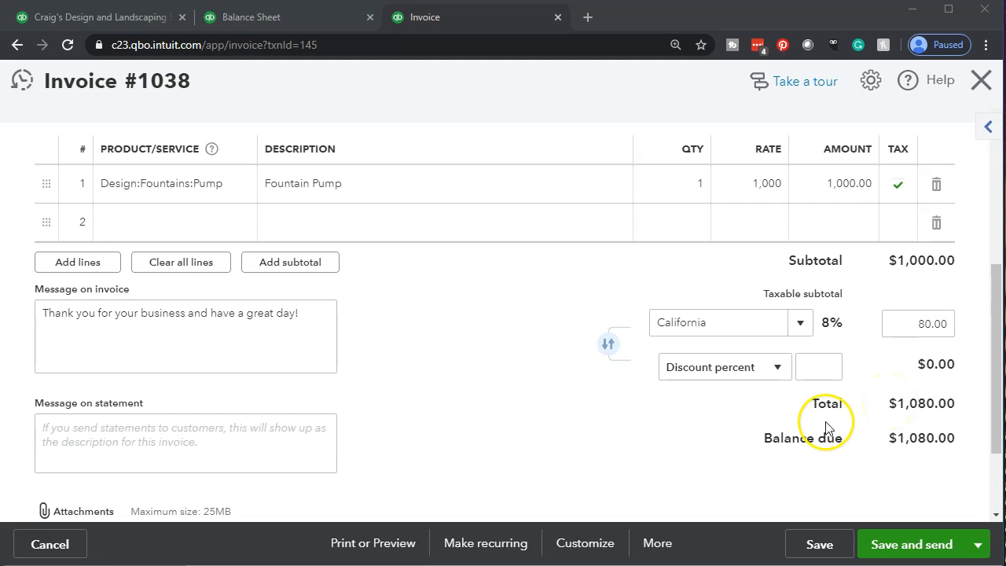
pyautogui.click(982, 82)
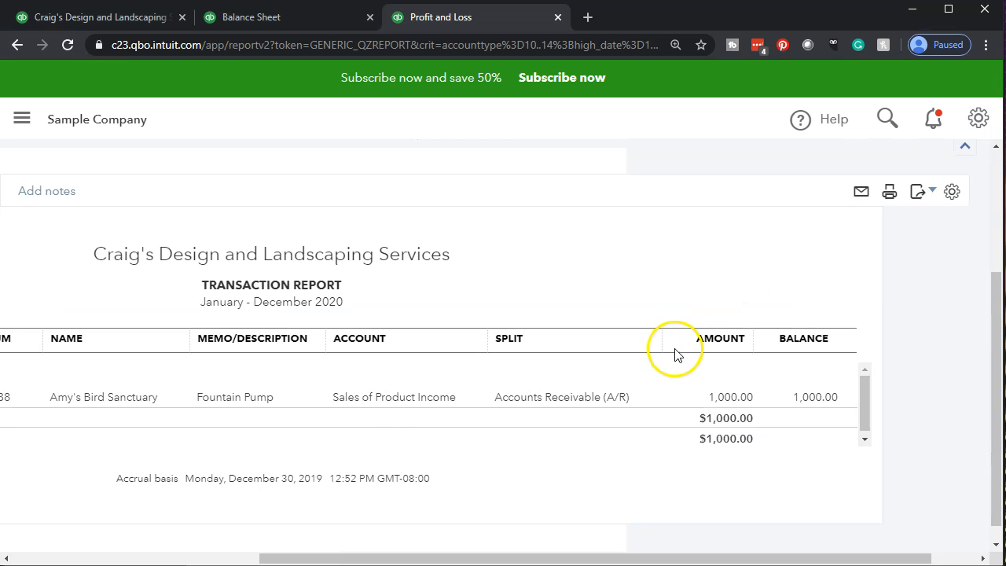
# Return from the Sales of Product Income transaction report to the Profit and Loss summary
pyautogui.moveTo(454, 552); pyautogui.dragTo(124, 557)
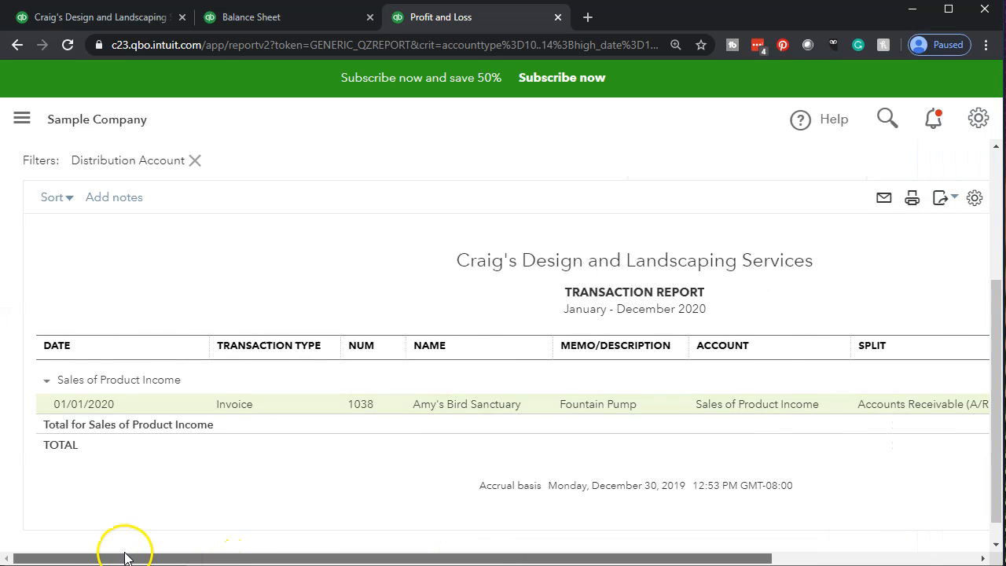
pyautogui.scroll(3, 88, 461)
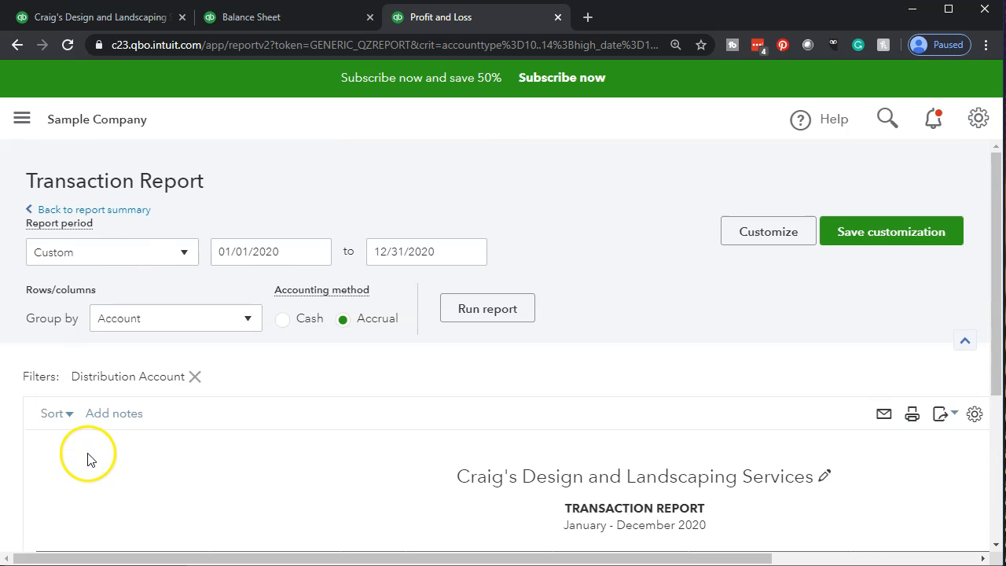
pyautogui.click(119, 210)
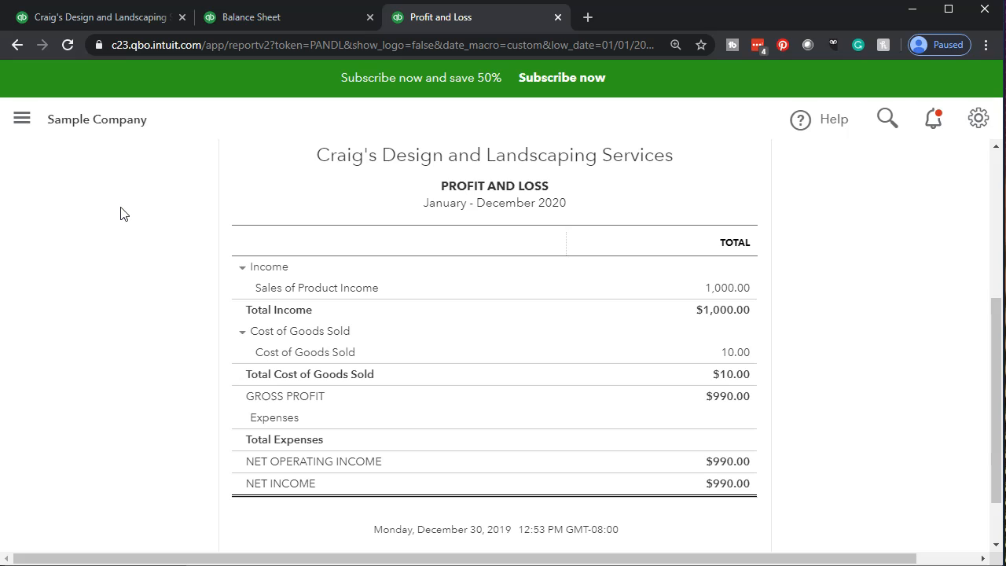
# Switch to the Balance Sheet and examine the transaction detail behind Board of Equalization Payable under Other Current Liabilities
pyautogui.click(283, 14)
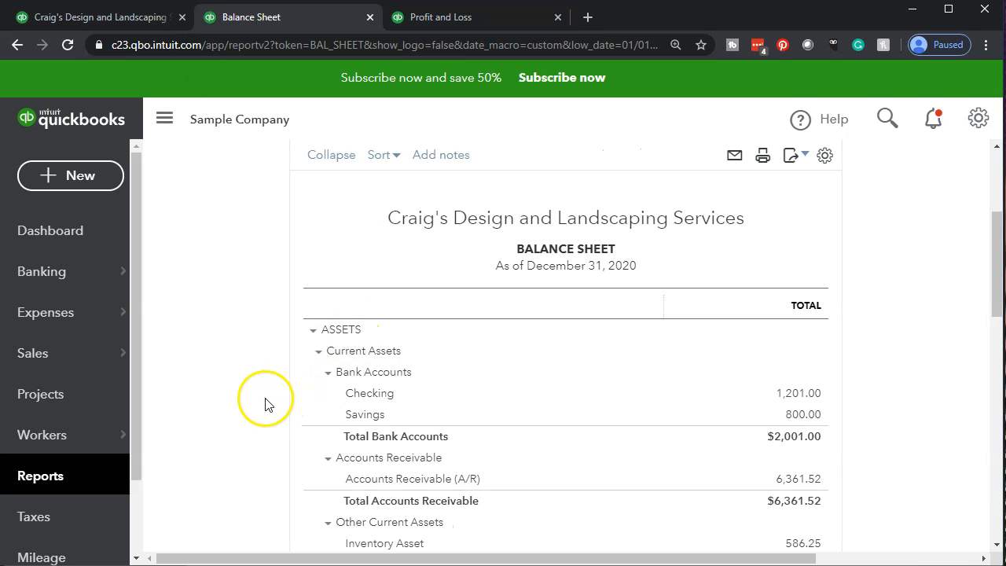
pyautogui.scroll(-4, 265, 404)
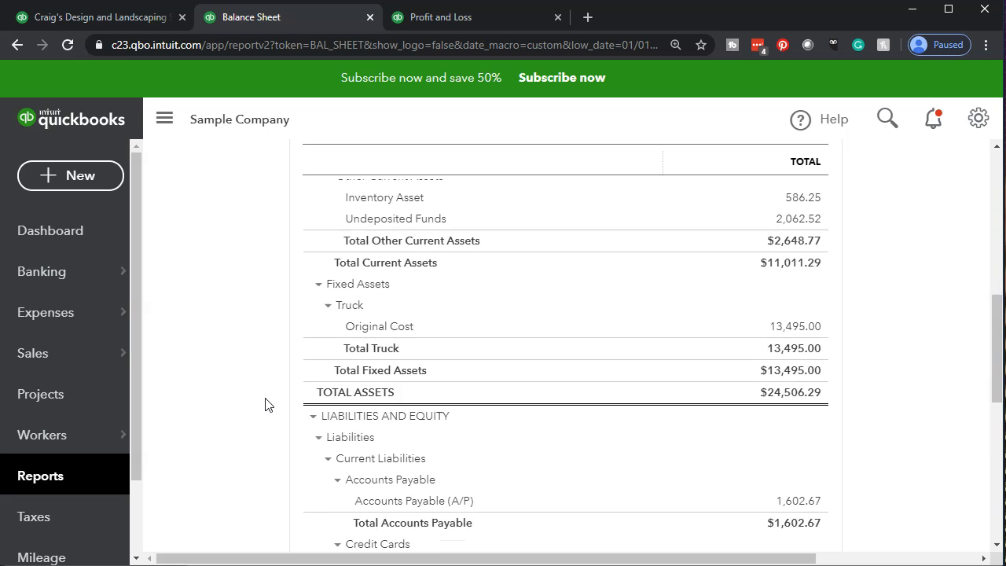
pyautogui.scroll(-2, 265, 404)
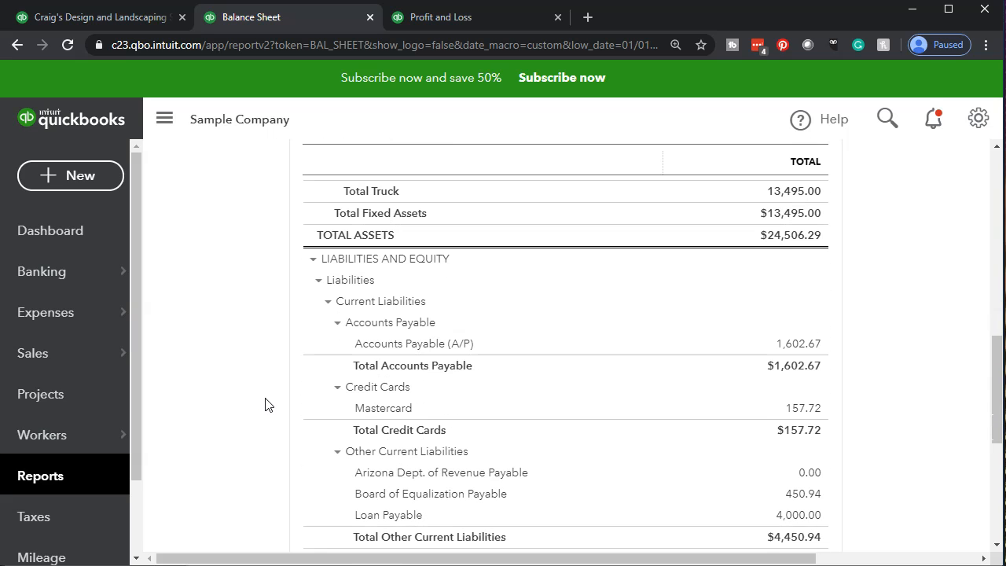
pyautogui.scroll(-1, 265, 404)
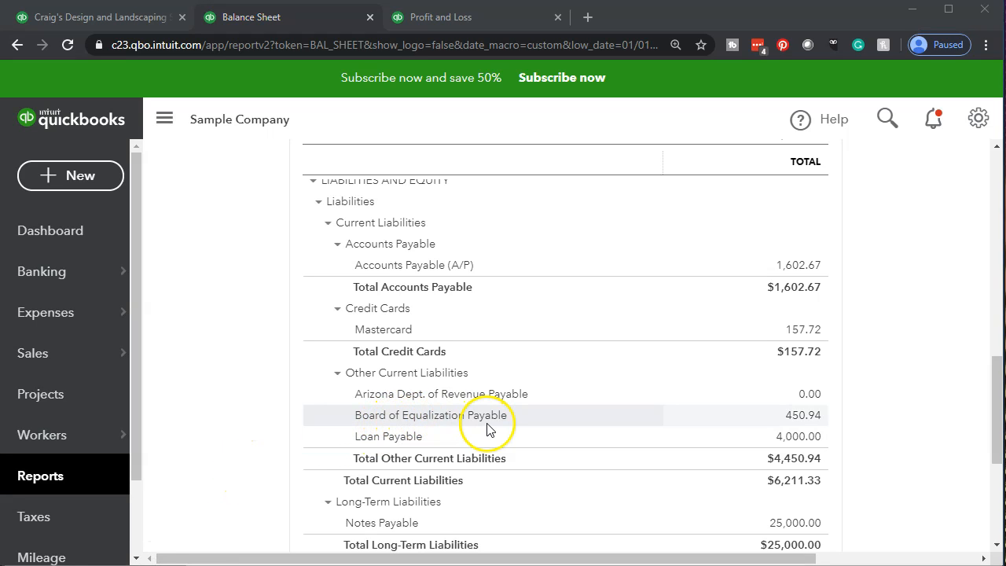
pyautogui.click(788, 421)
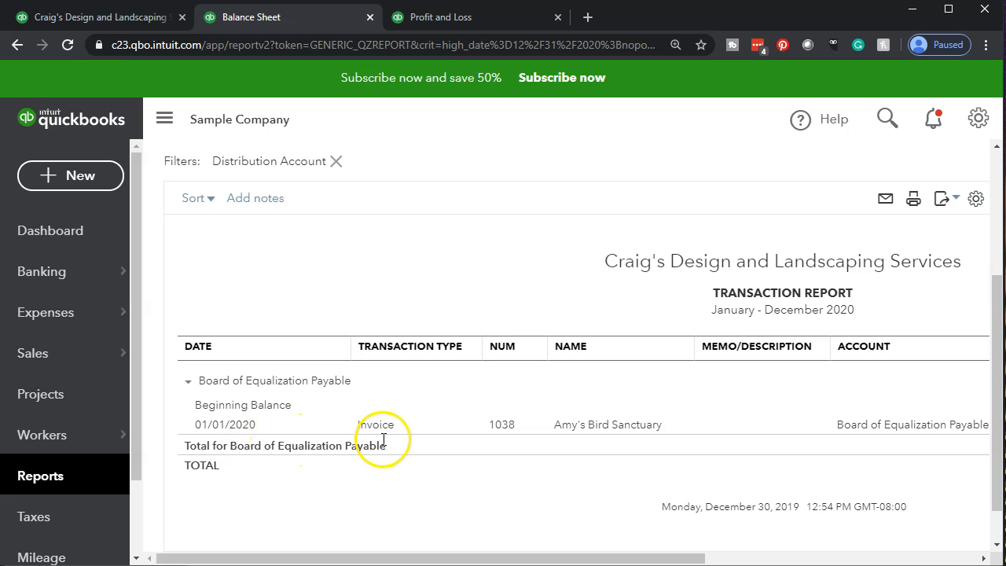
pyautogui.moveTo(512, 555); pyautogui.dragTo(820, 558)
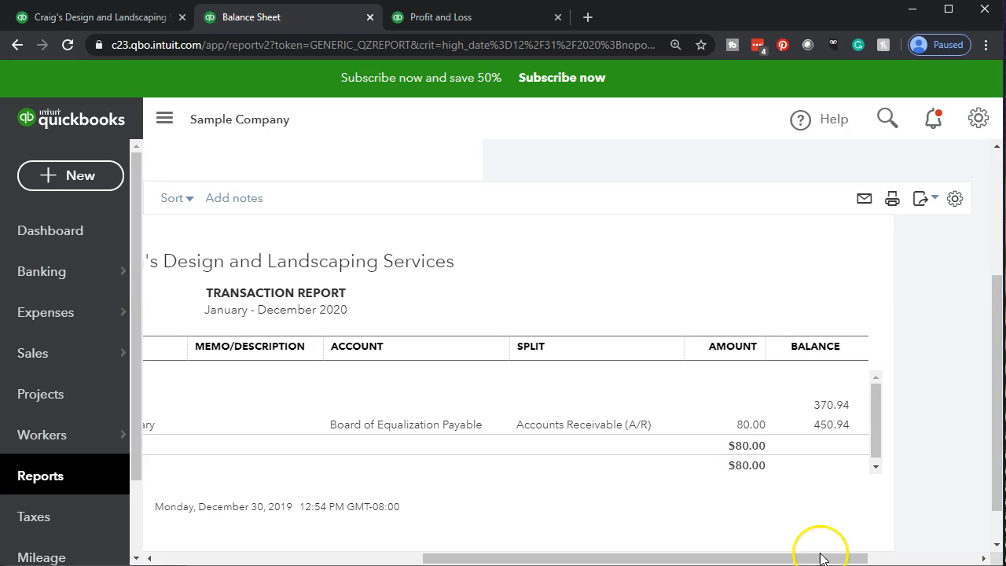
# Open the Amy's Bird Sanctuary invoice from the Board of Equalization Payable detail, review its California sales tax and total, and close it
pyautogui.click(763, 432)
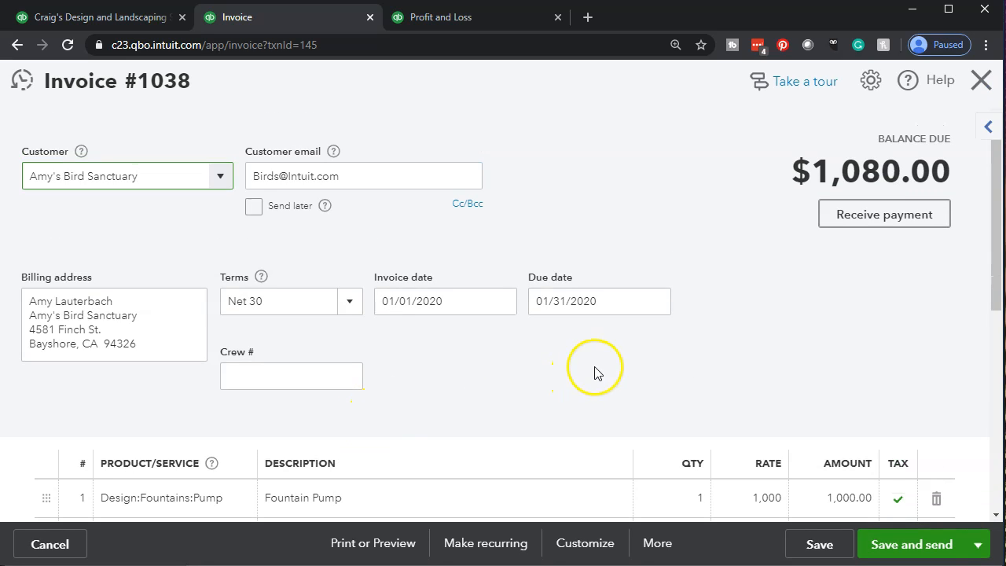
pyautogui.scroll(-2, 686, 383)
pyautogui.scroll(-2, 686, 383)
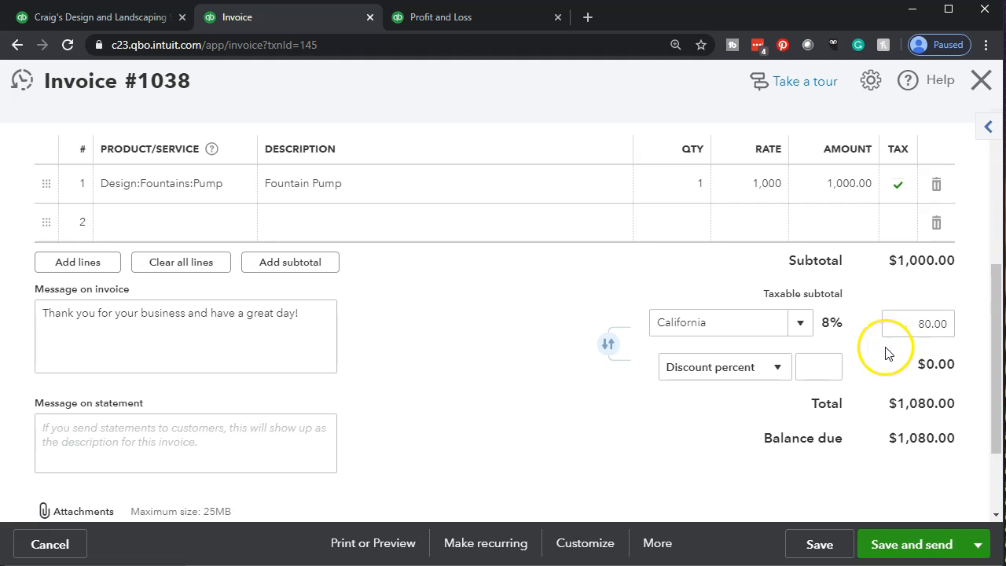
pyautogui.scroll(5, 491, 479)
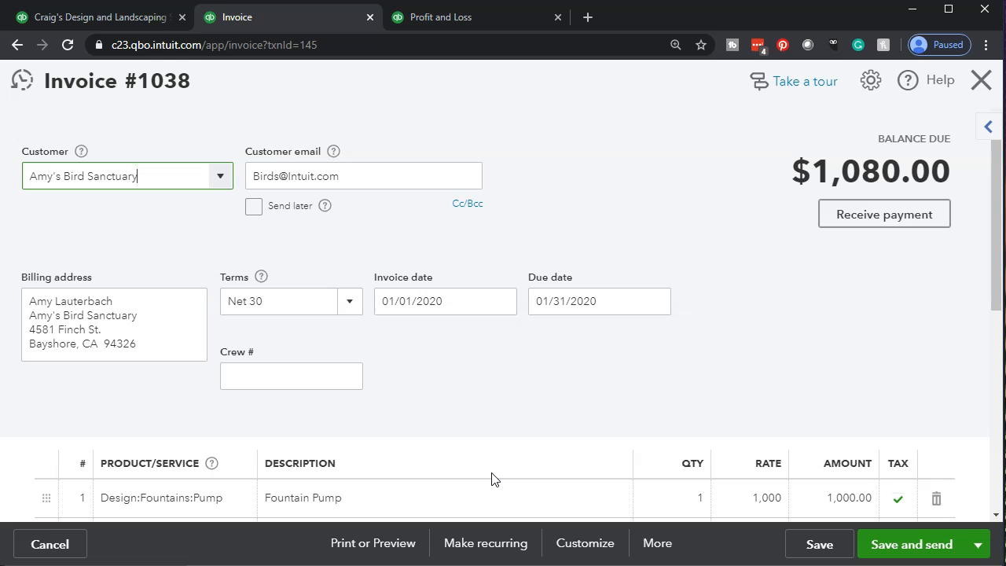
pyautogui.scroll(-1, 492, 478)
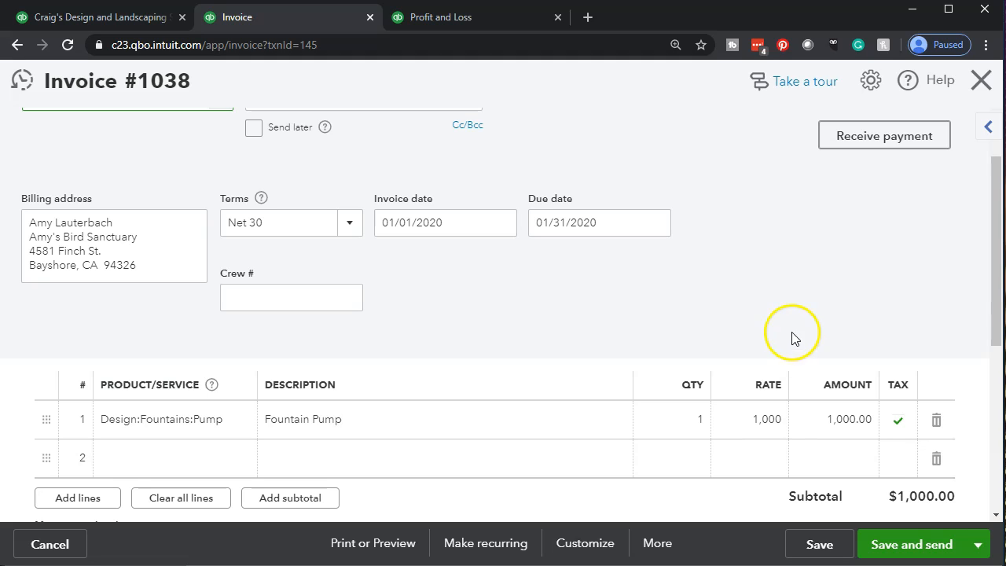
pyautogui.click(982, 82)
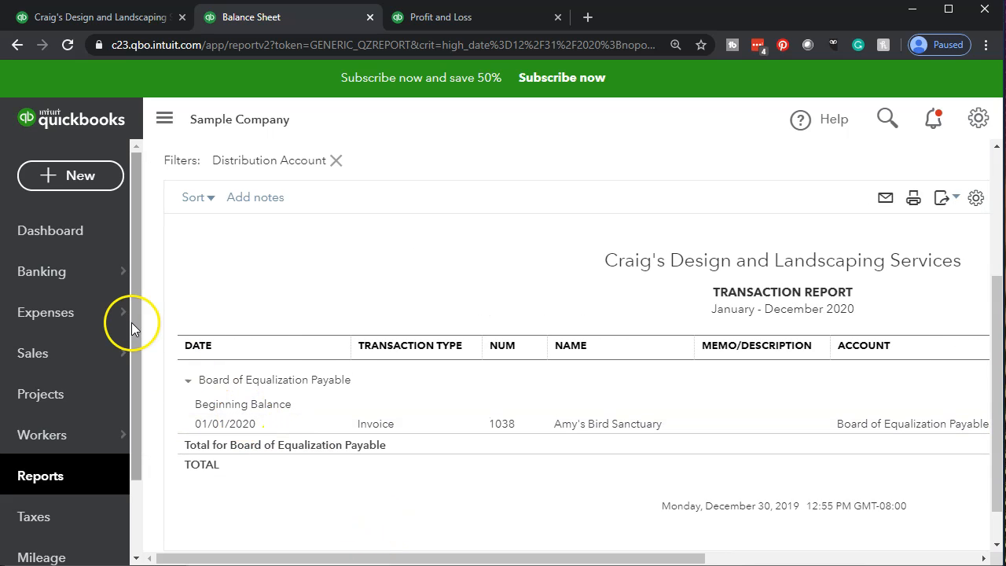
pyautogui.scroll(3, 218, 400)
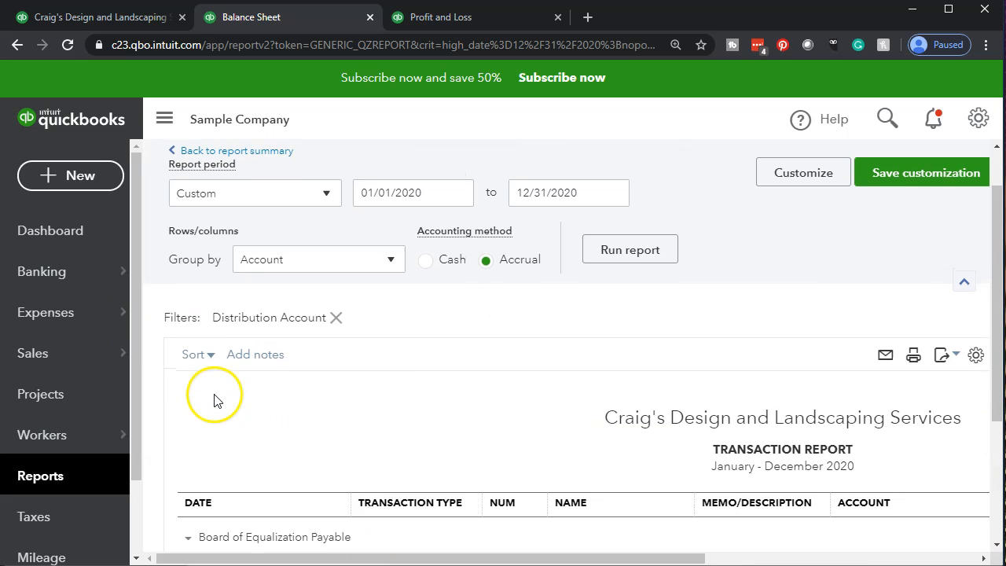
# Return to the Balance Sheet summary and open the transaction detail behind Inventory Asset under Other Current Assets
pyautogui.click(281, 212)
pyautogui.scroll(-10, 293, 288)
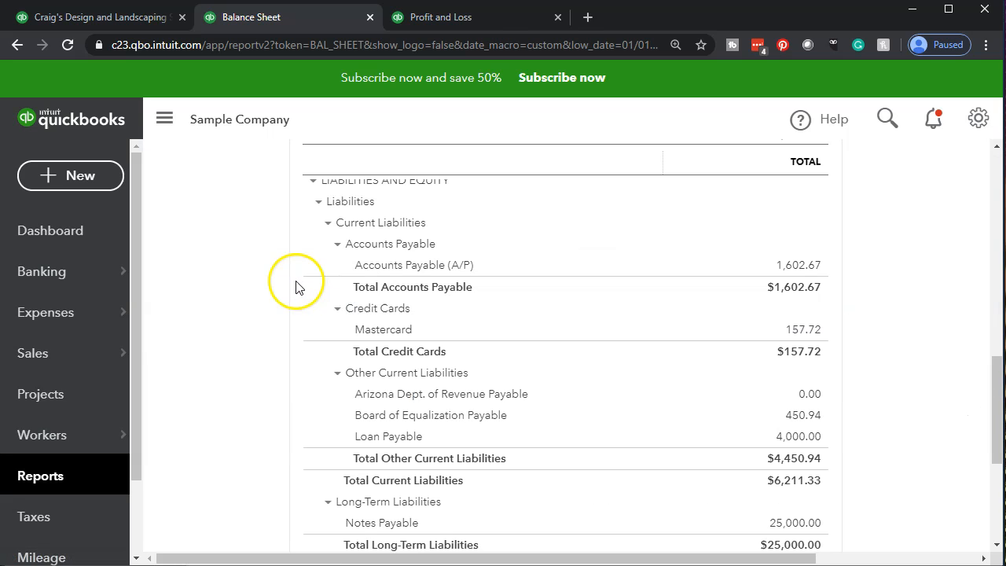
pyautogui.scroll(1, 287, 351)
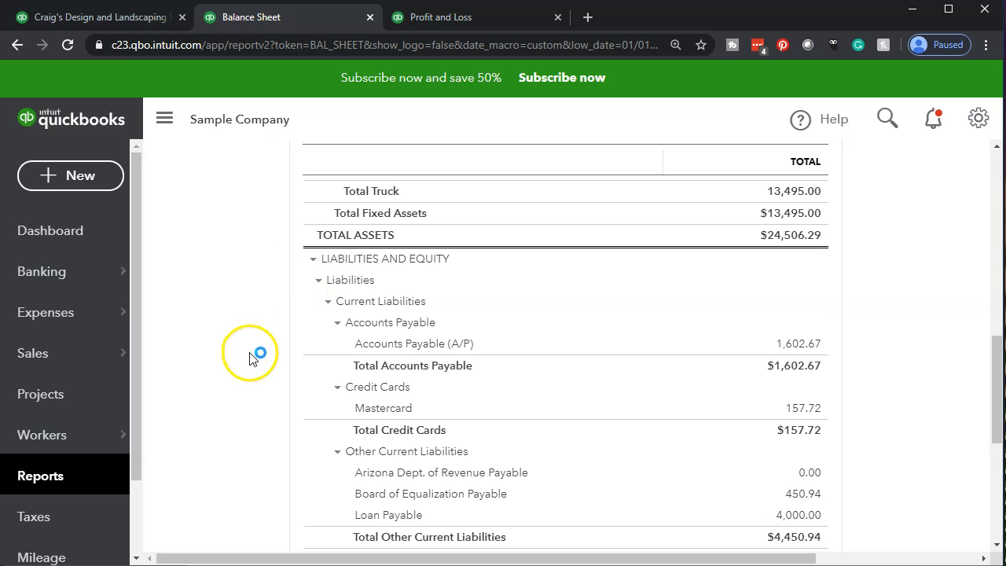
pyautogui.scroll(6, 253, 356)
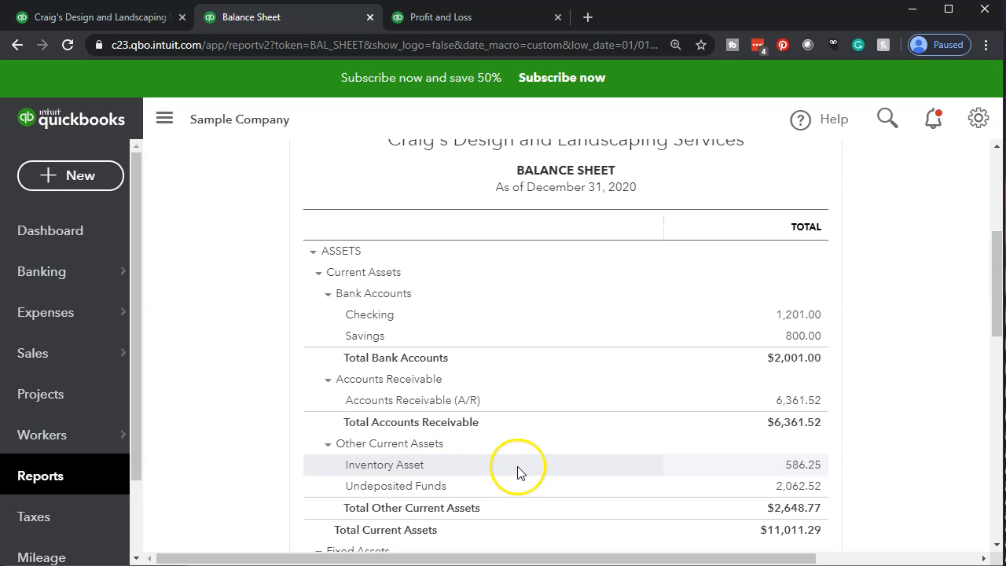
pyautogui.click(788, 469)
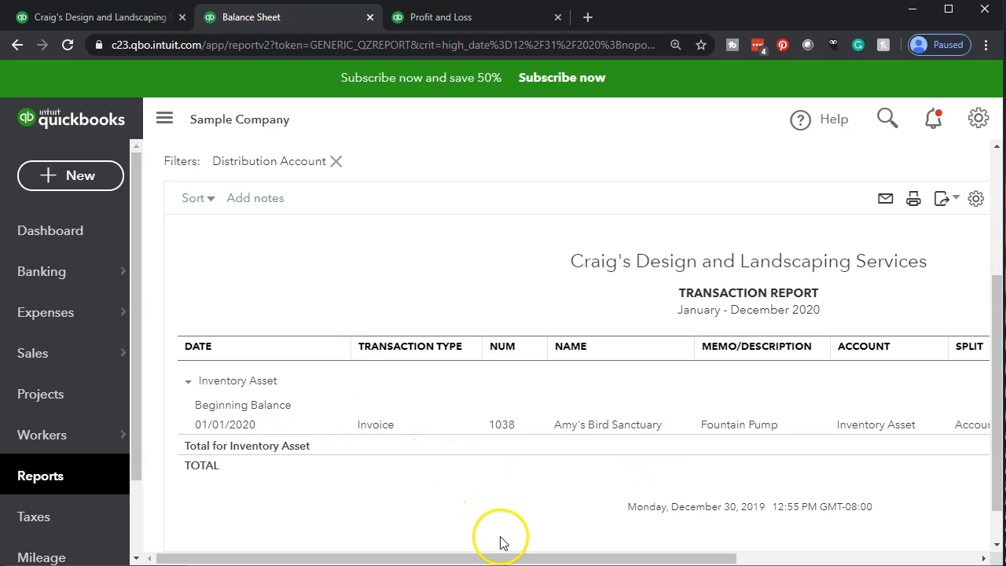
# Check the amount in the Inventory Asset detail, open the Amy's Bird Sanctuary invoice behind it, review its contents, and close it
pyautogui.moveTo(503, 559); pyautogui.dragTo(730, 560)
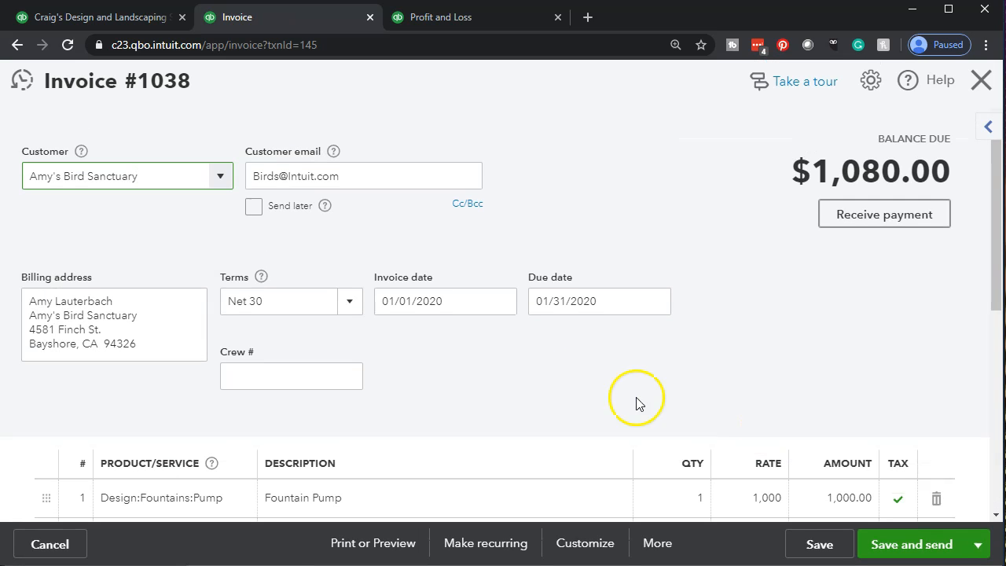
pyautogui.scroll(-4, 553, 374)
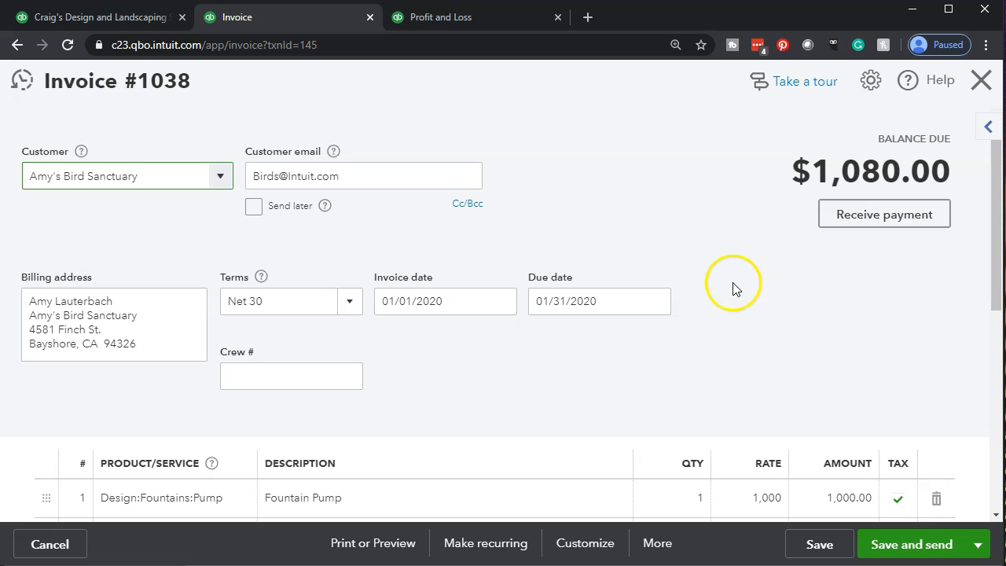
pyautogui.click(982, 82)
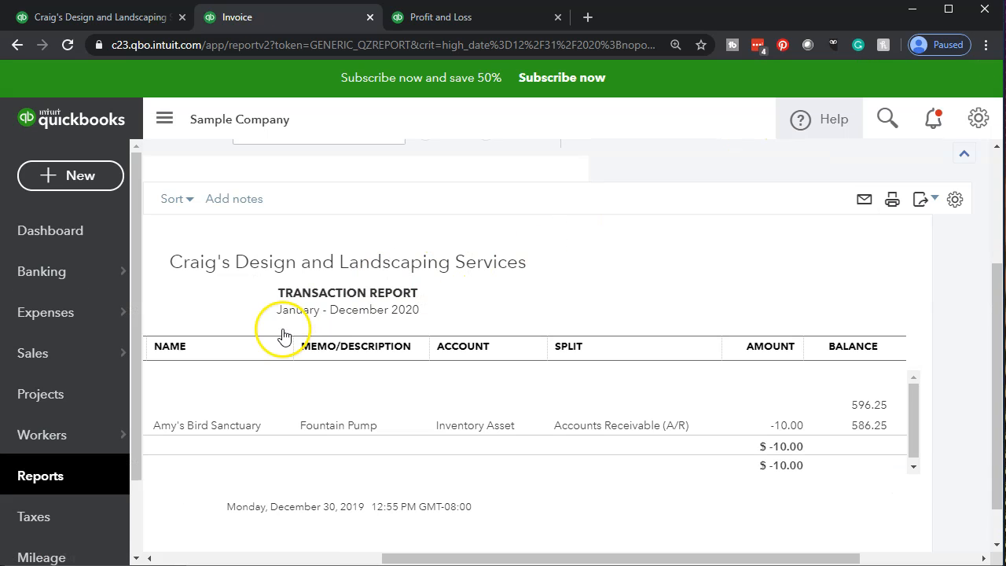
# Return from the Inventory Asset transaction report to the Balance Sheet summary and view its current assets
pyautogui.moveTo(532, 558); pyautogui.dragTo(259, 553)
pyautogui.scroll(3, 236, 427)
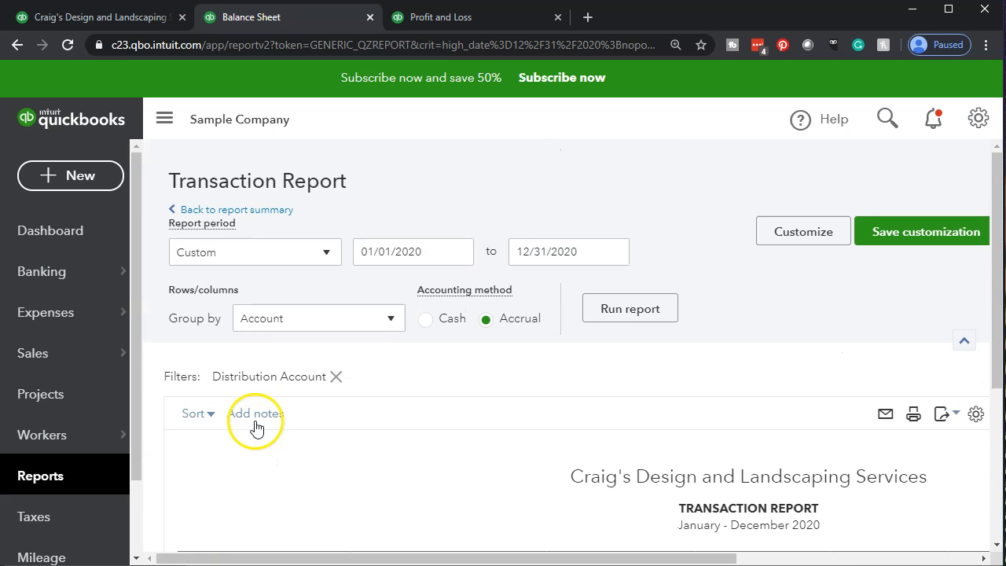
pyautogui.click(268, 211)
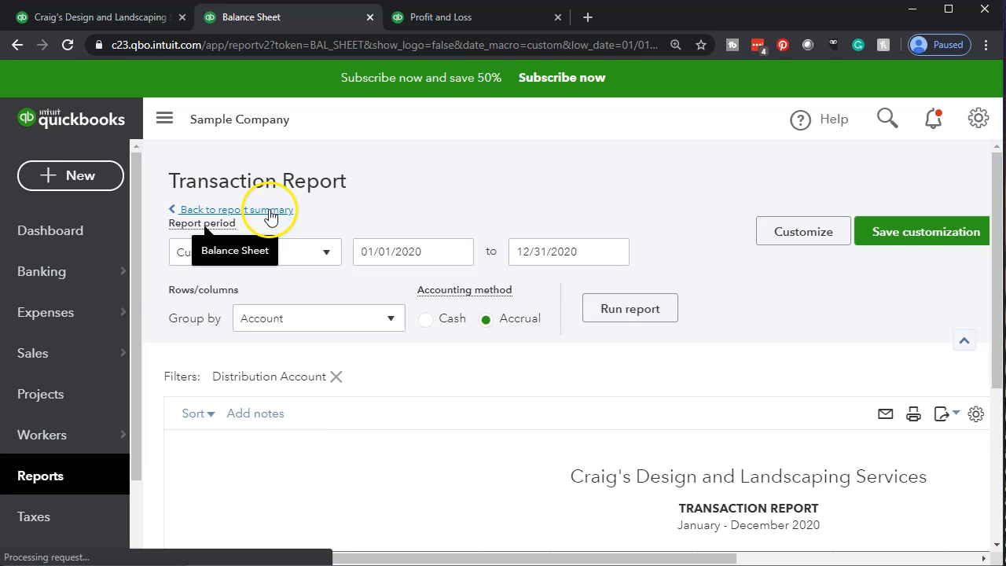
pyautogui.scroll(-4, 243, 220)
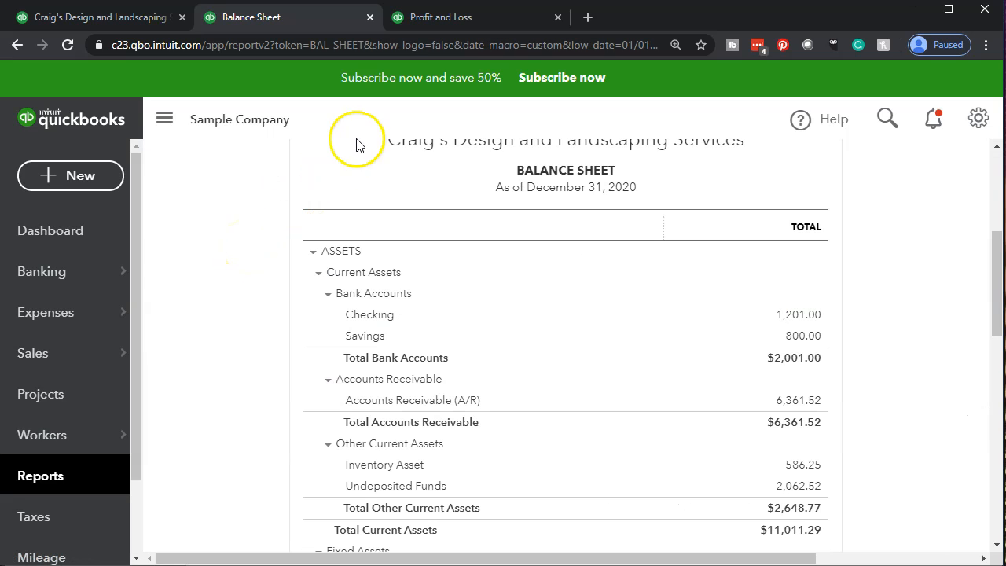
# Switch to the Profit and Loss report and examine the transaction amounts behind Cost of Goods Sold
pyautogui.click(440, 19)
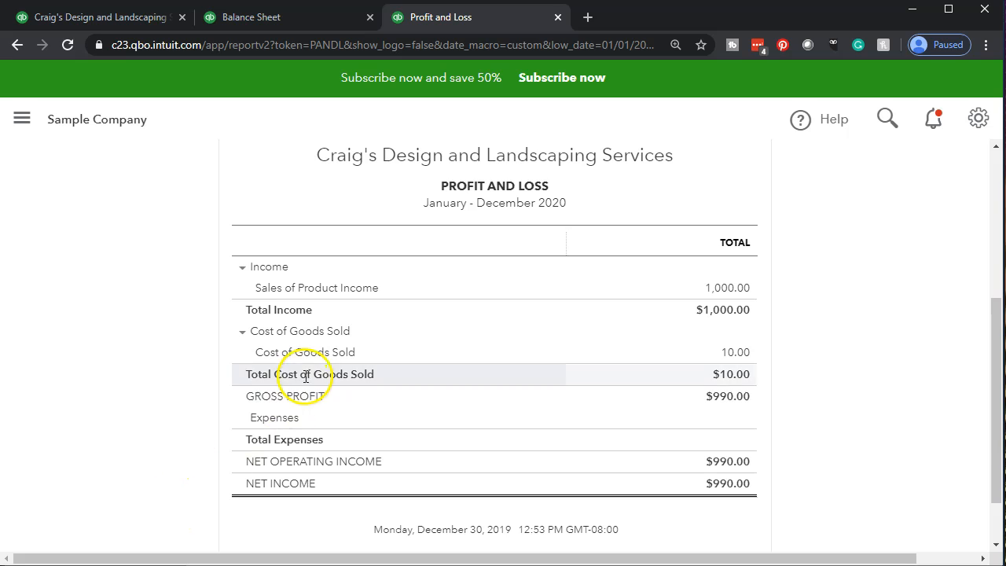
pyautogui.click(732, 356)
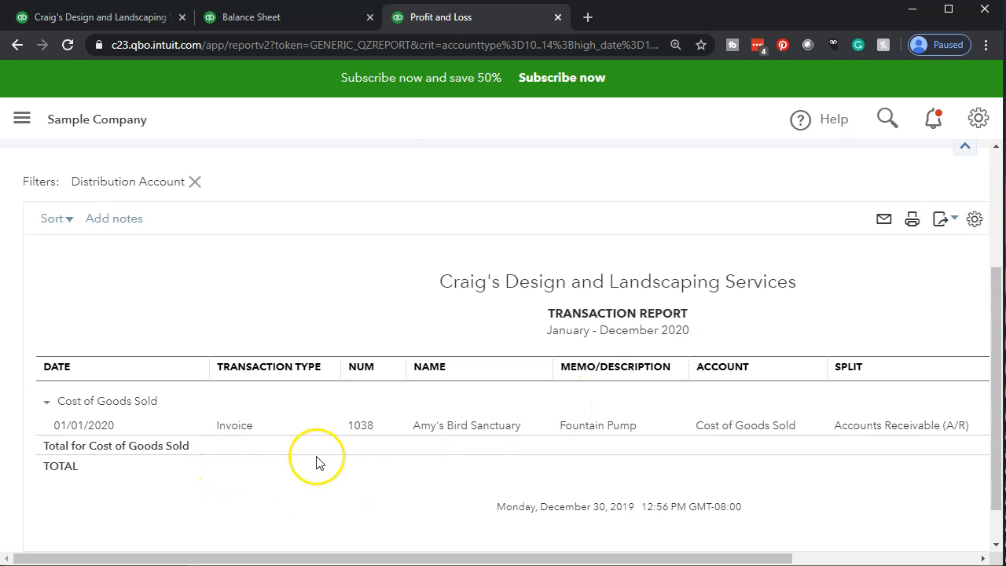
pyautogui.moveTo(393, 558); pyautogui.dragTo(667, 551)
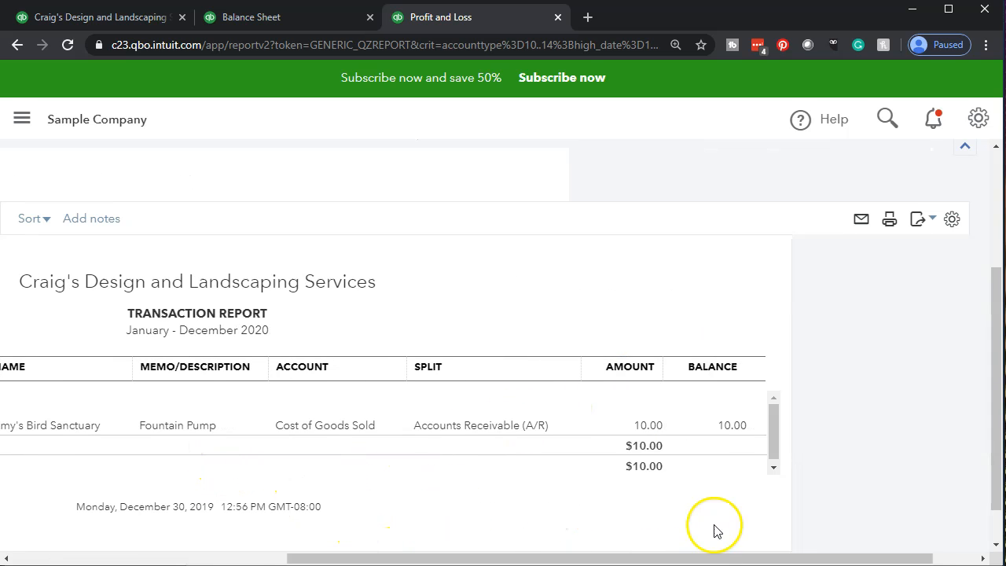
# Open the Amy's Bird Sanctuary invoice from the Cost of Goods Sold detail and review its Fountain Pump line and subtotal
pyautogui.click(645, 427)
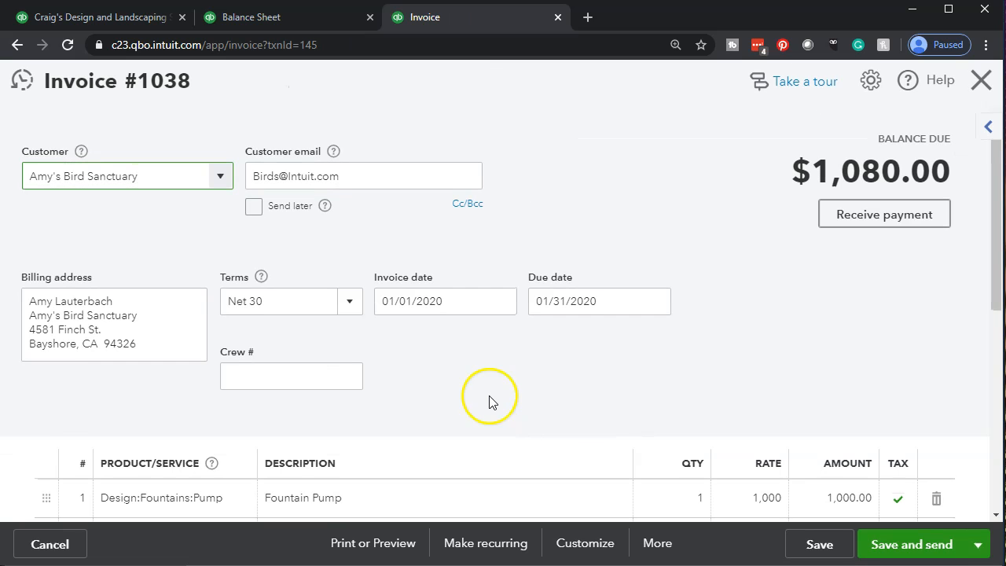
pyautogui.scroll(-2, 422, 388)
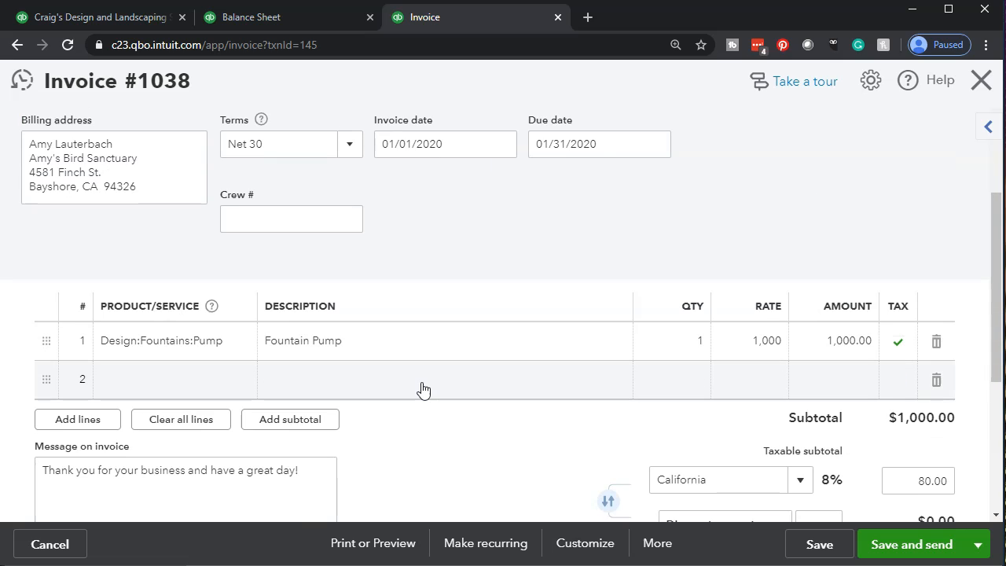
pyautogui.scroll(2, 422, 388)
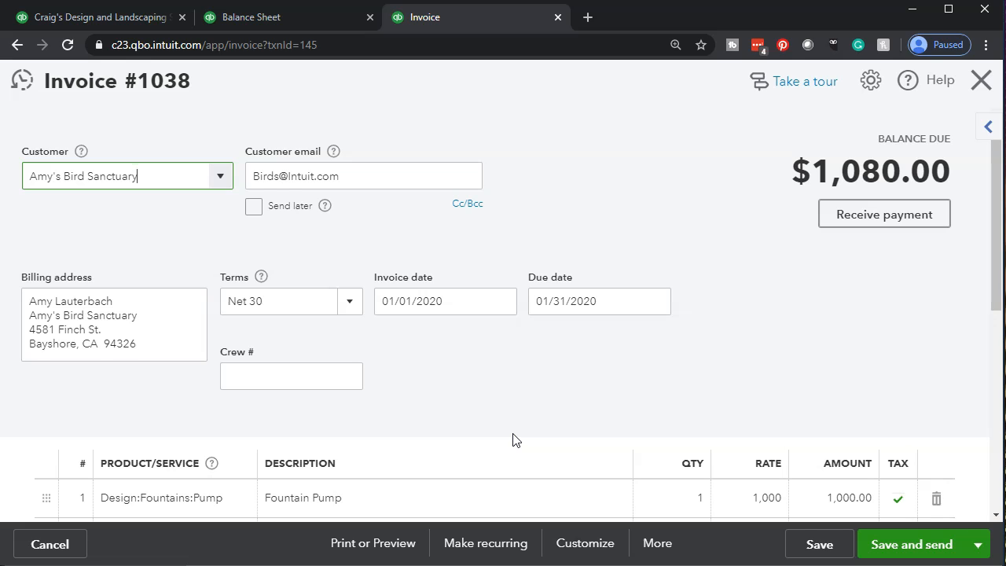
pyautogui.scroll(-1, 513, 439)
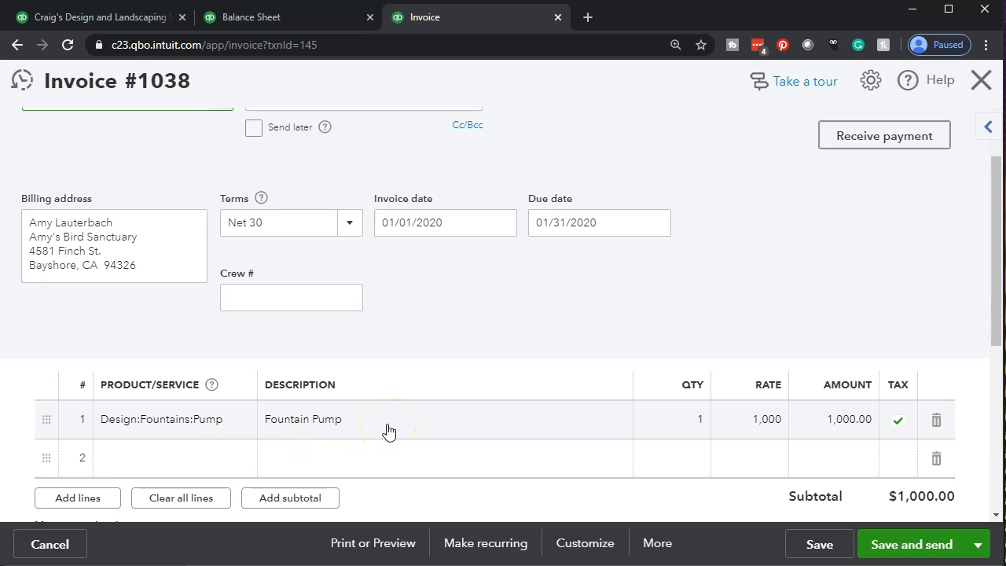
pyautogui.scroll(1, 388, 431)
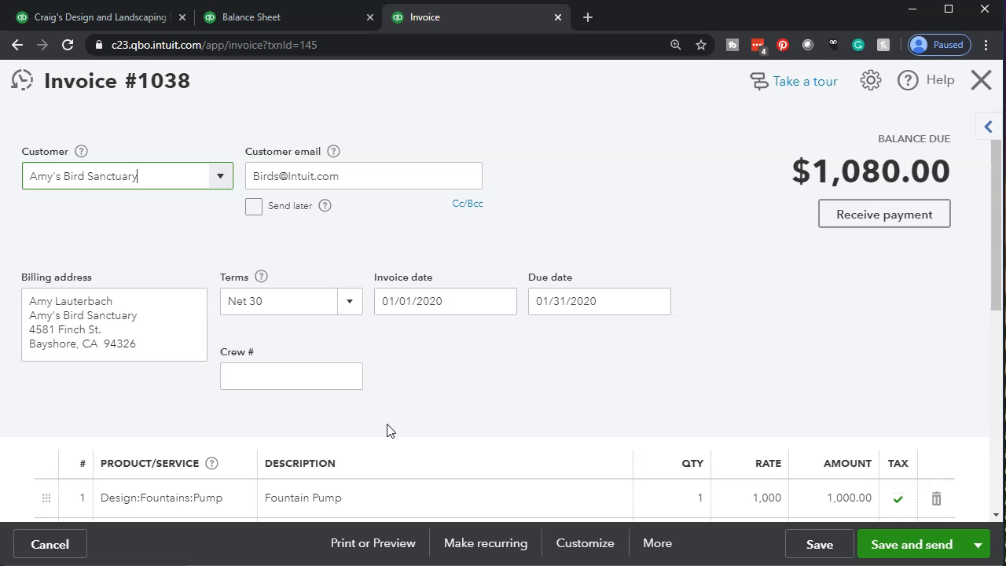
pyautogui.click(393, 425)
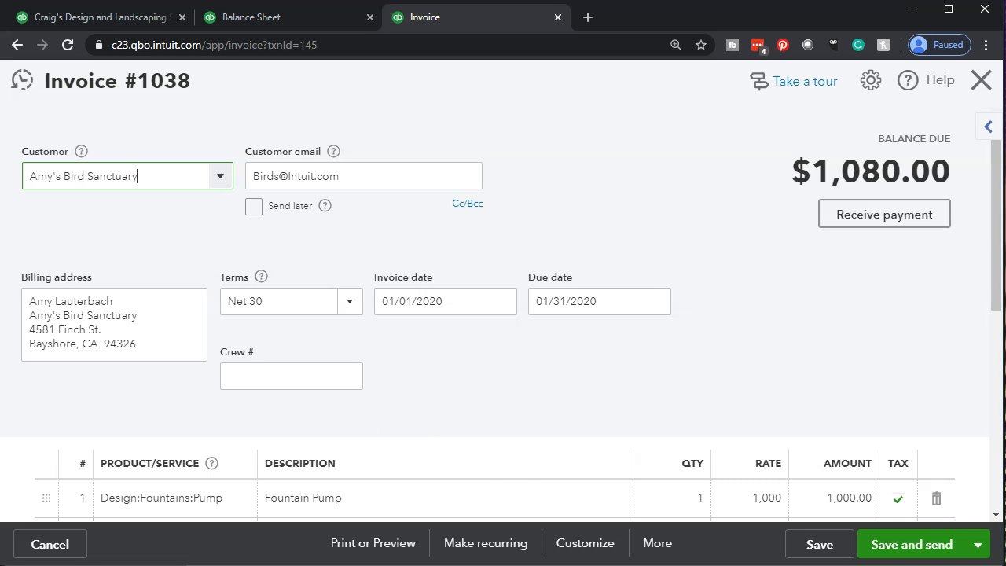